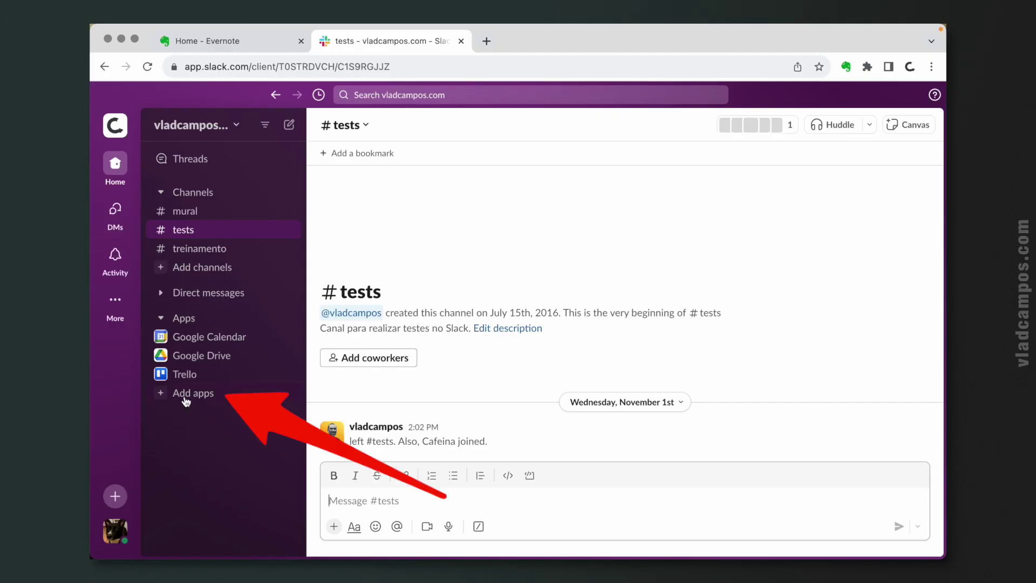
Find the Evernote app by searching for "ever", add it to Slack and start its connection.
click(185, 399)
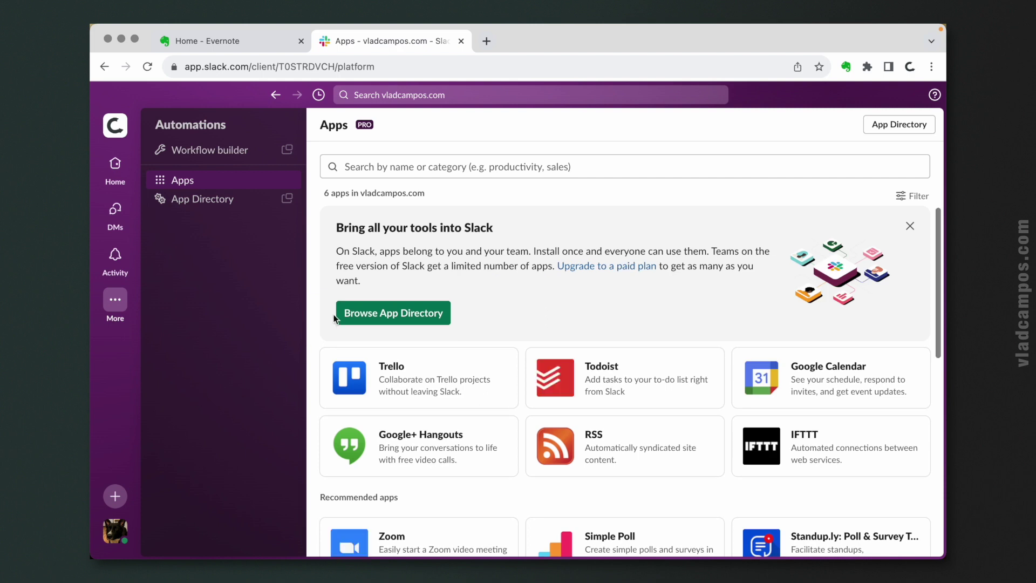
click(405, 168)
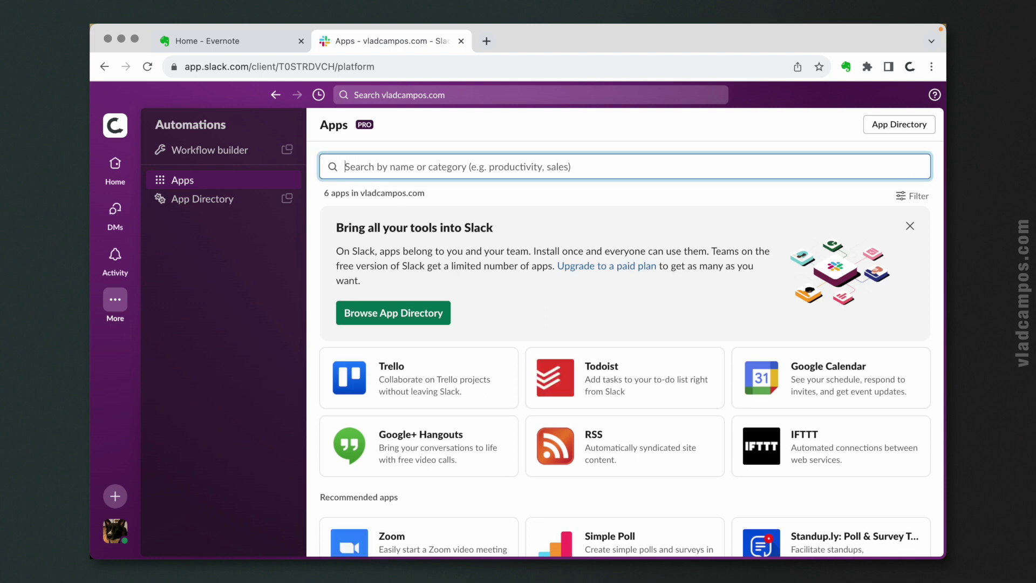
text(ever)
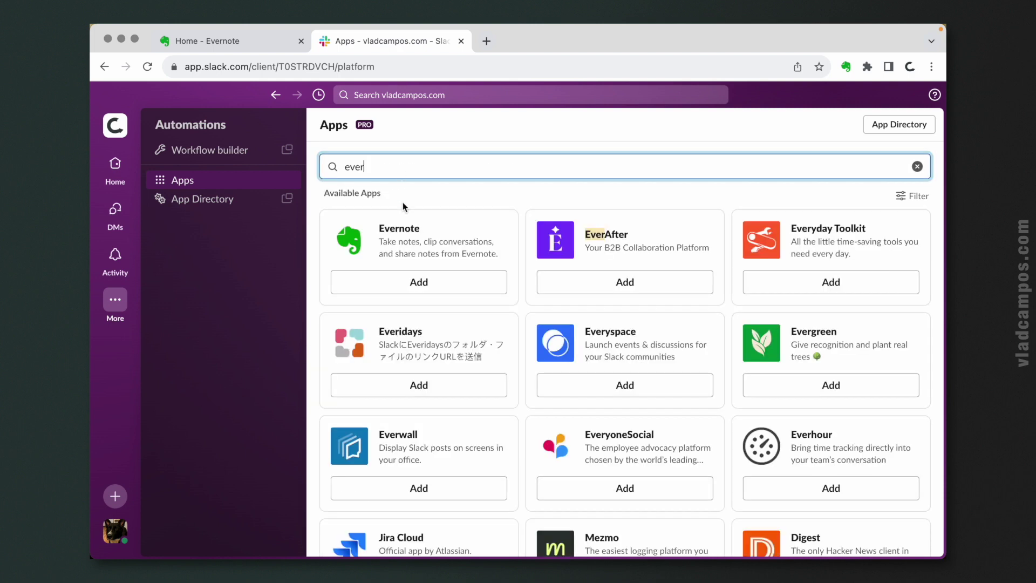
click(451, 292)
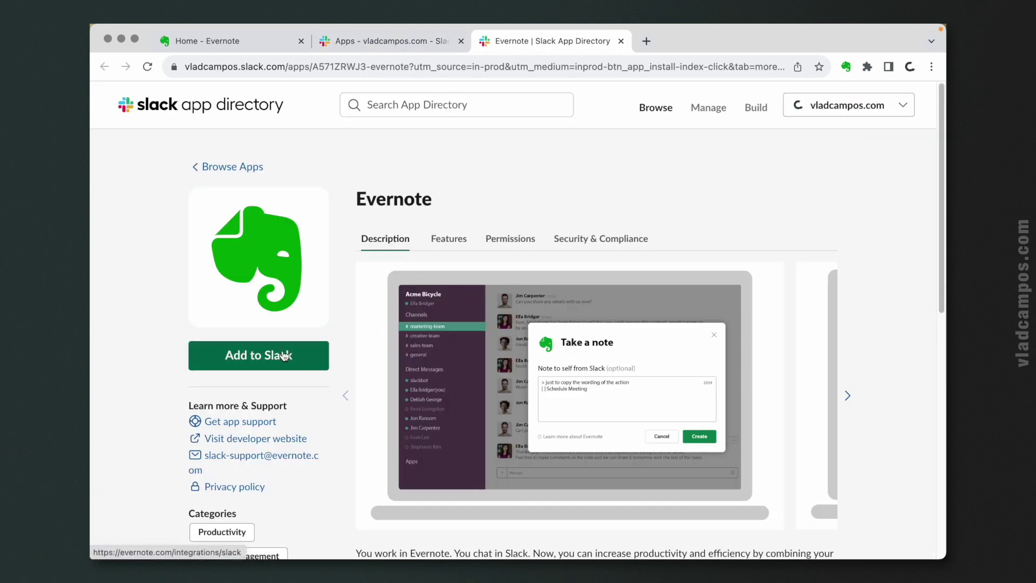
click(284, 355)
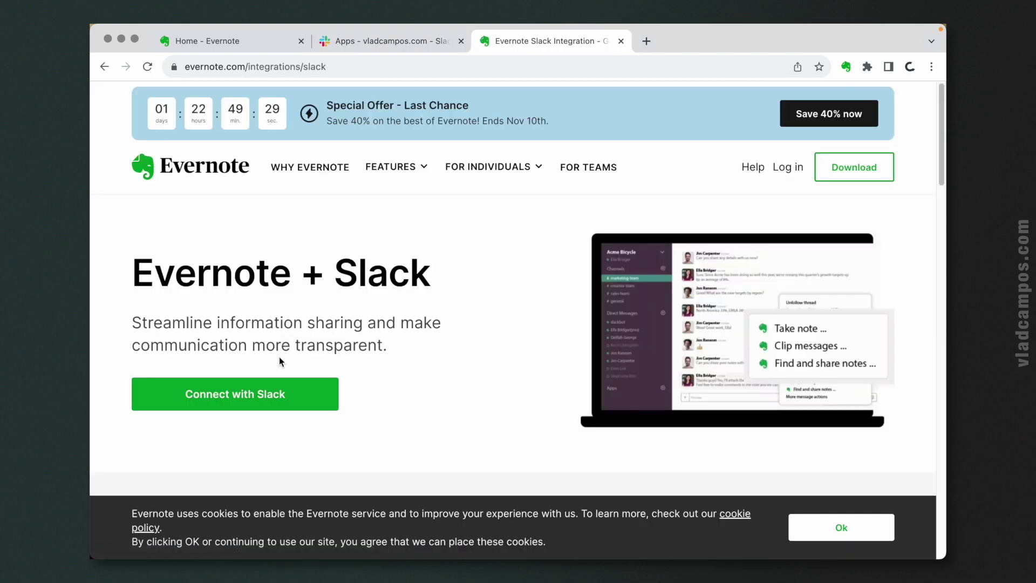
click(259, 396)
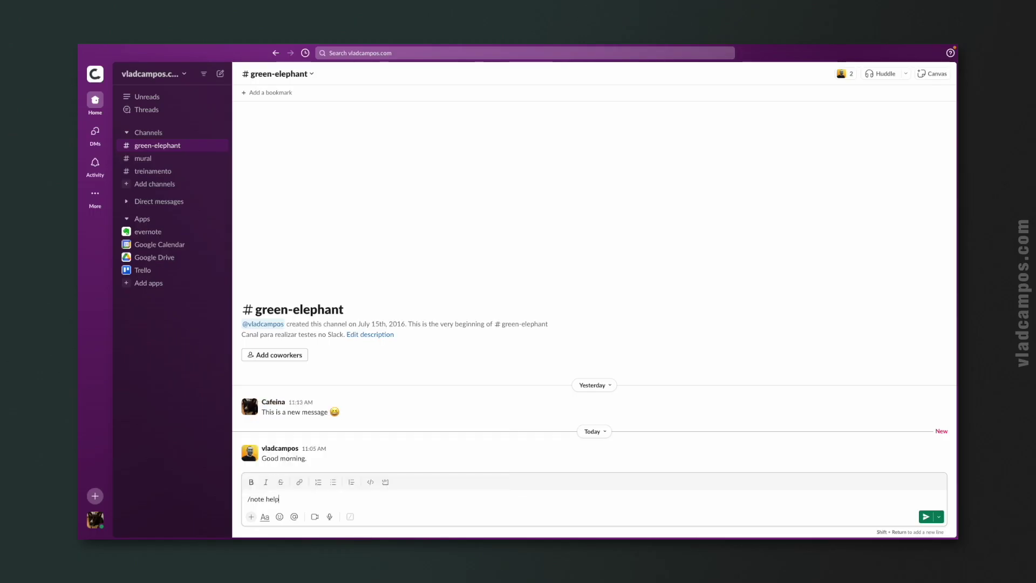
Display the help for Evernote's /note command in #green-elephant and begin a /note entry with text starting with "T".
text(help)
key(Return)
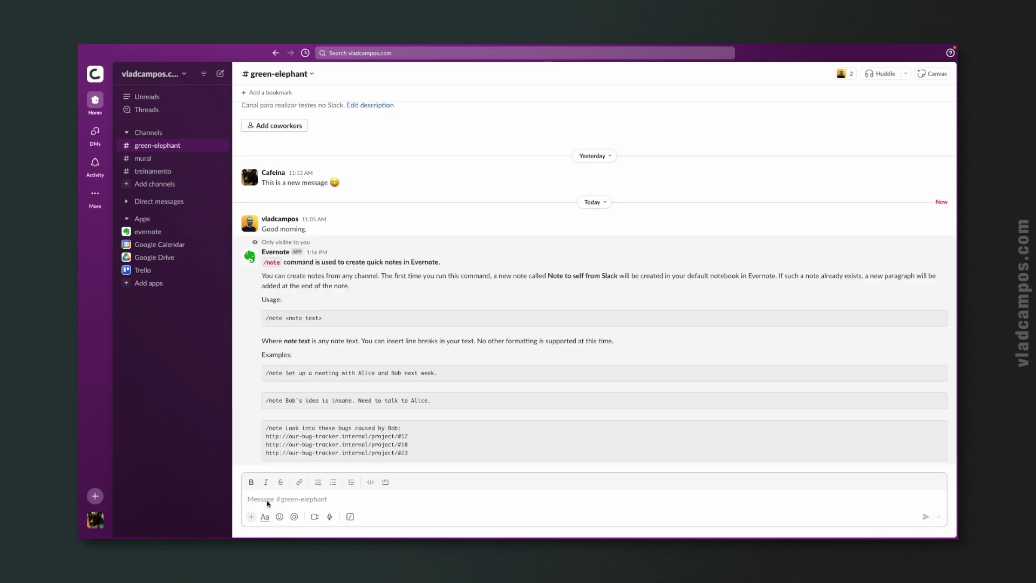
text(/)
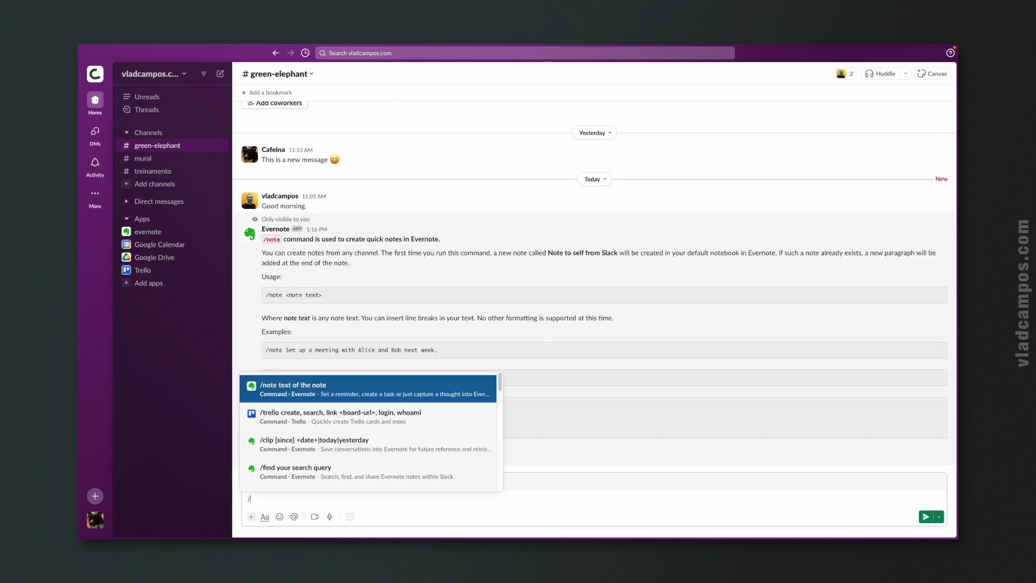
text(n)
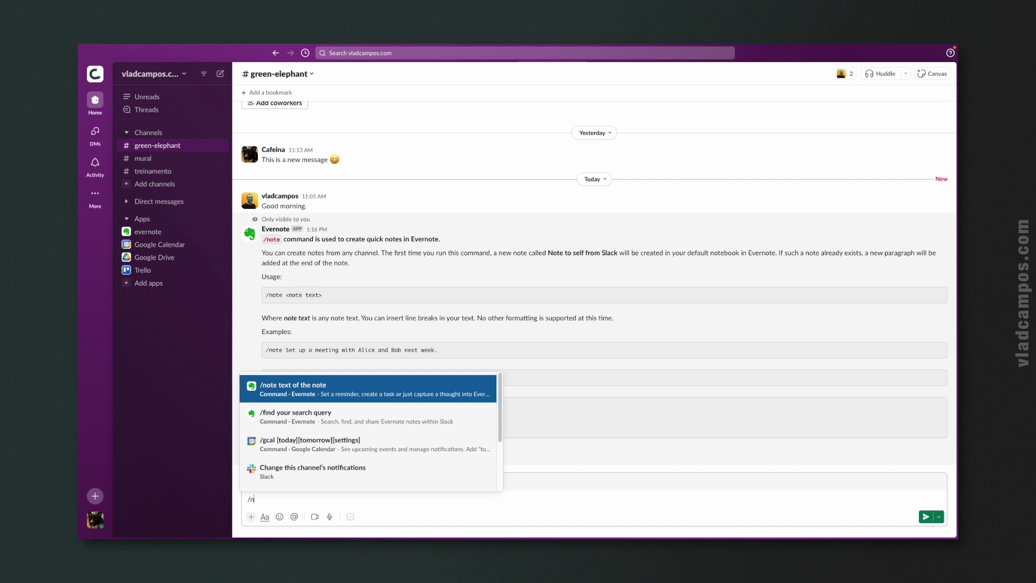
text(ote T)
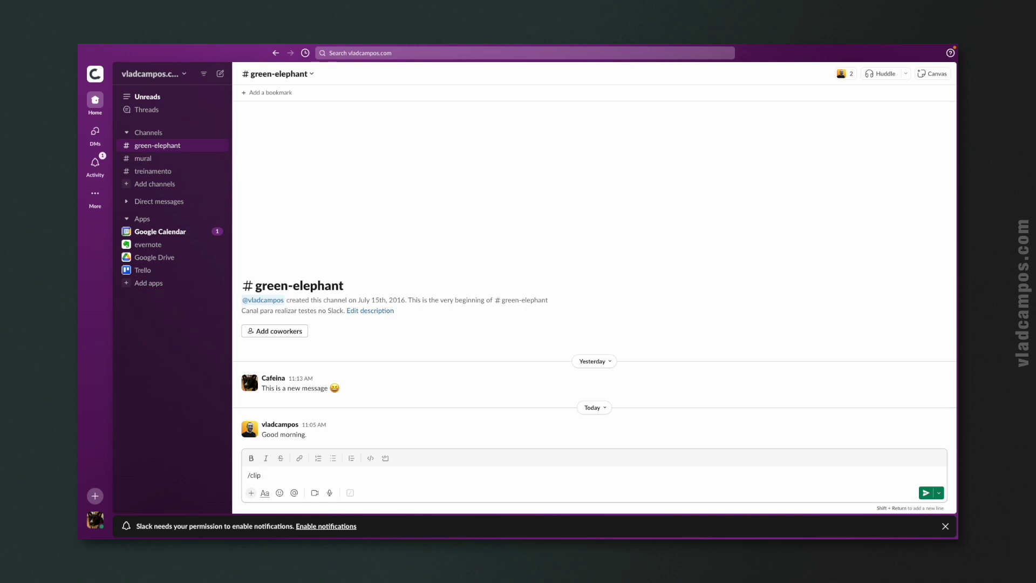
Display the /clip command's help and clip the message "This is a new message" to Evernote using its copied link.
key(Return)
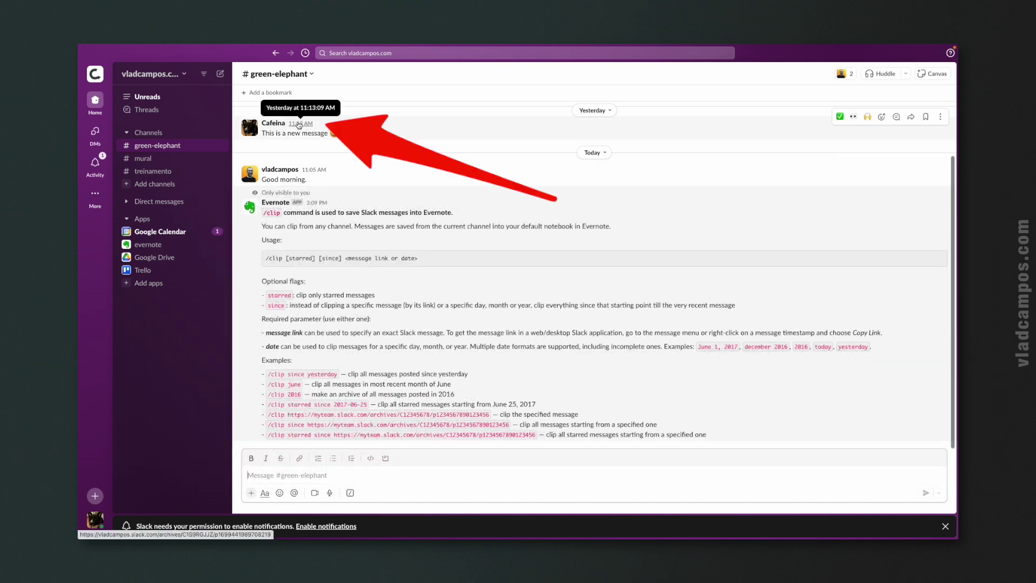
right_click(298, 125)
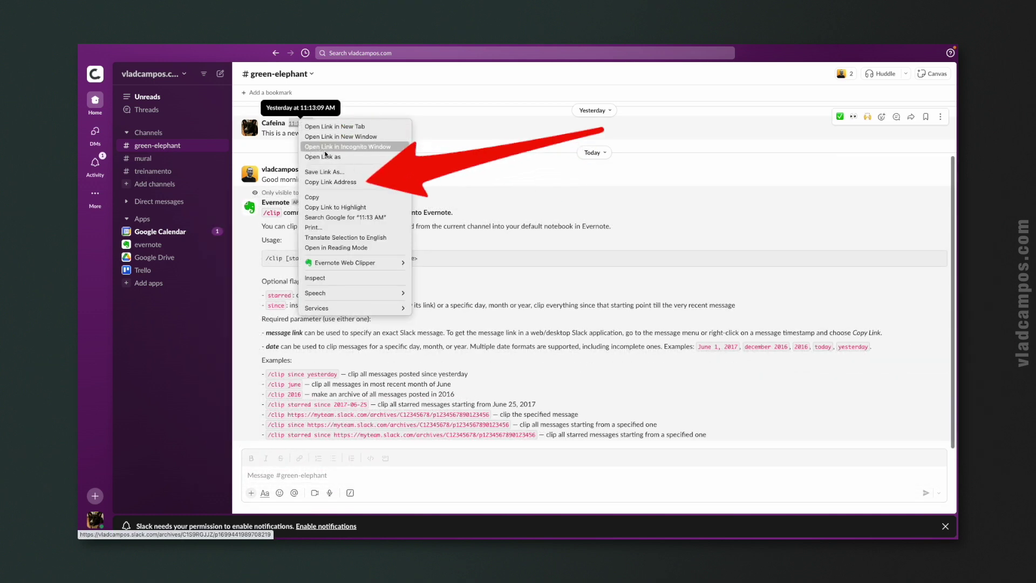
click(334, 183)
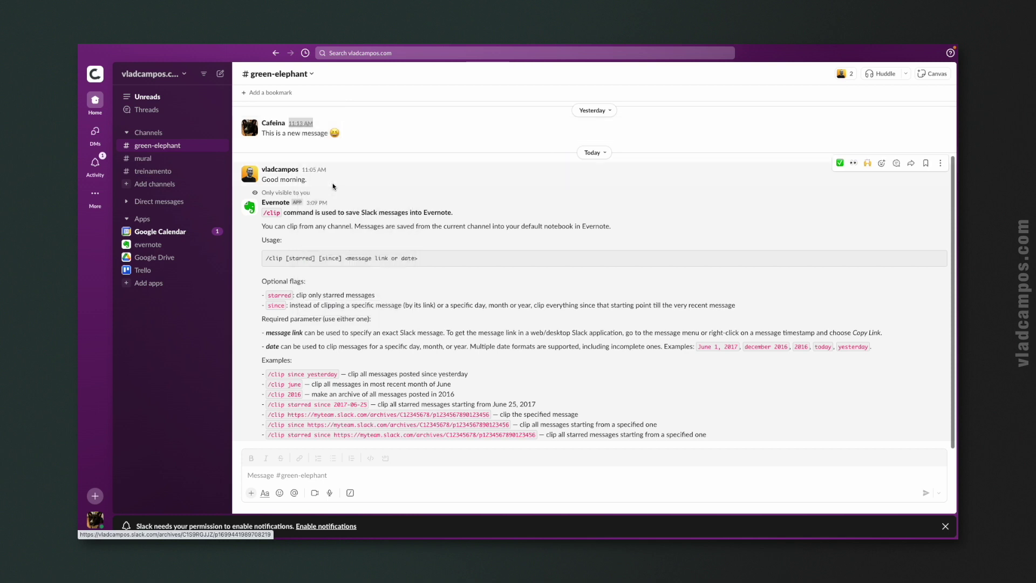
click(281, 478)
text(/cl)
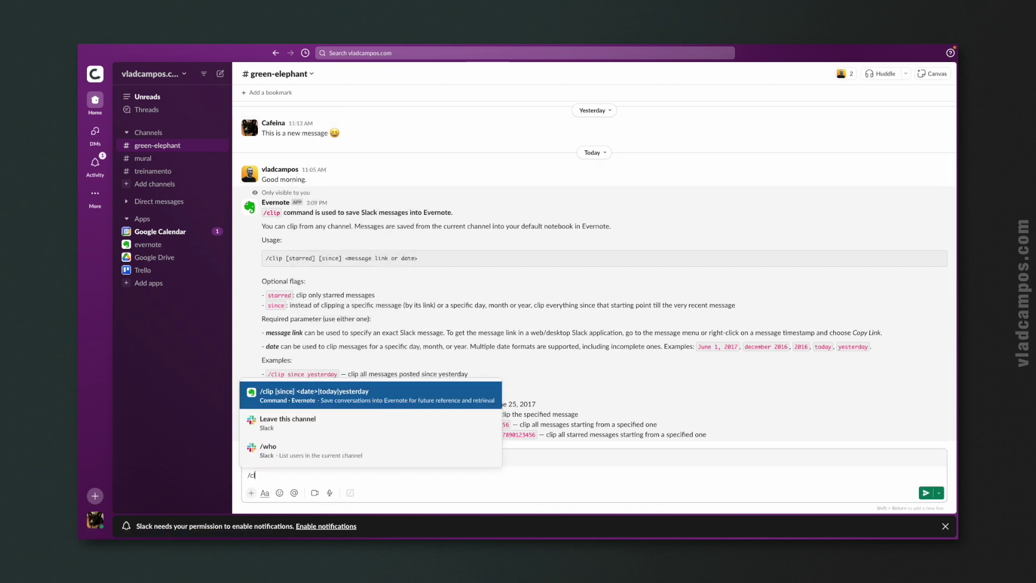
text(ip)
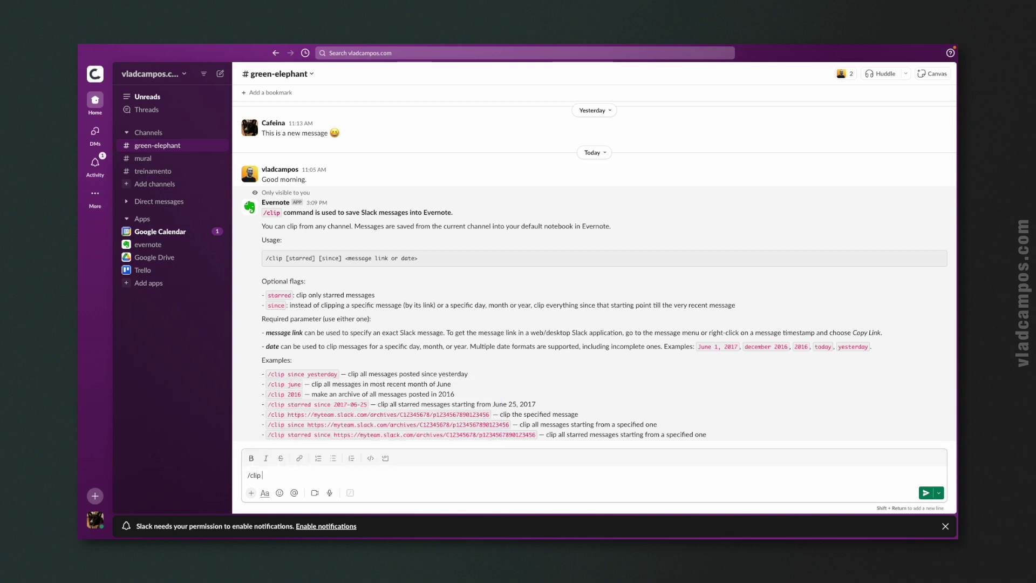
key(ctrl+v)
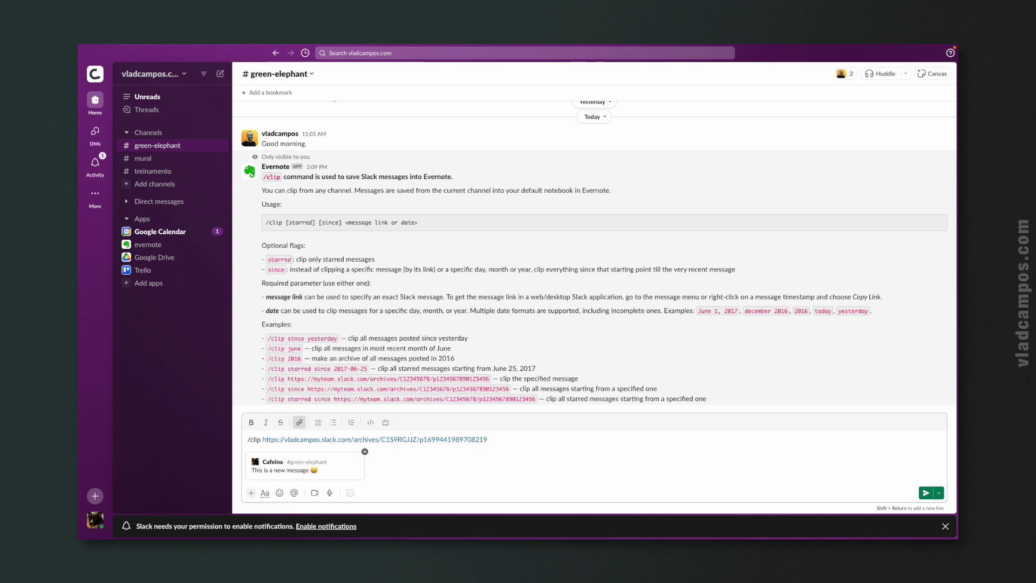
key(Return)
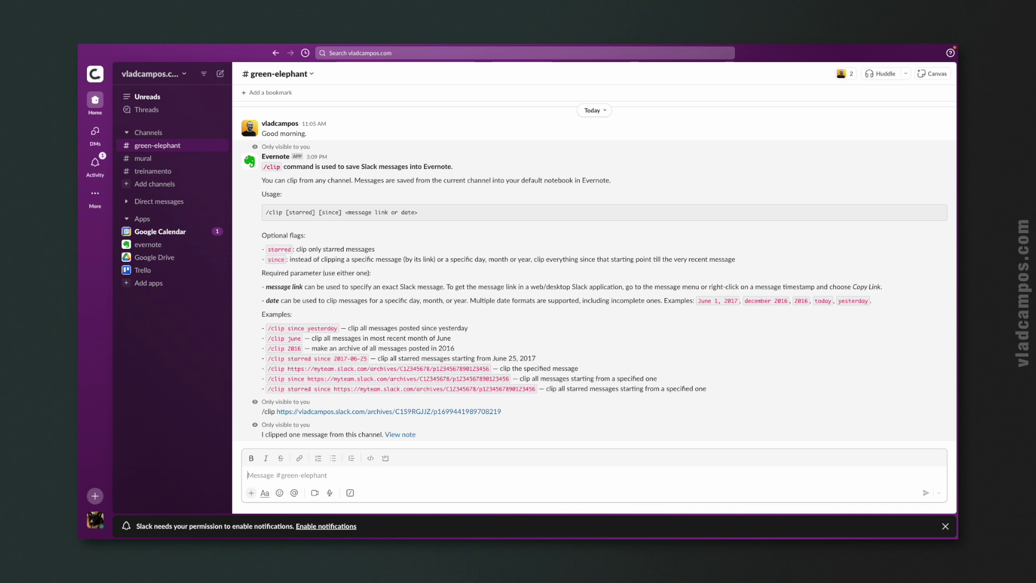
Clip all #green-elephant messages to Evernote with the command "/clip since yesterday".
text(/clip )
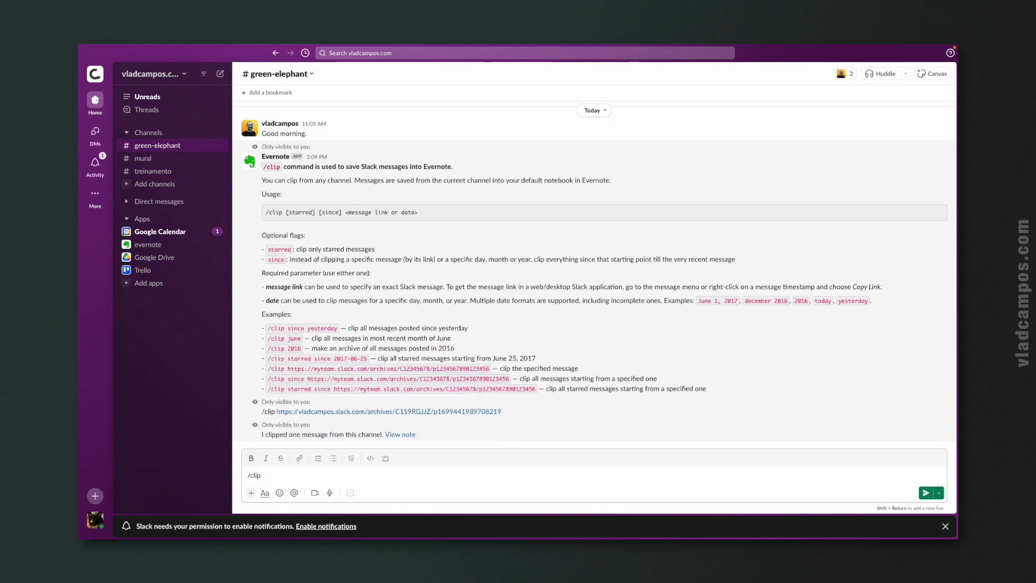
text(since yesterday)
scroll(496, 363, up, 2)
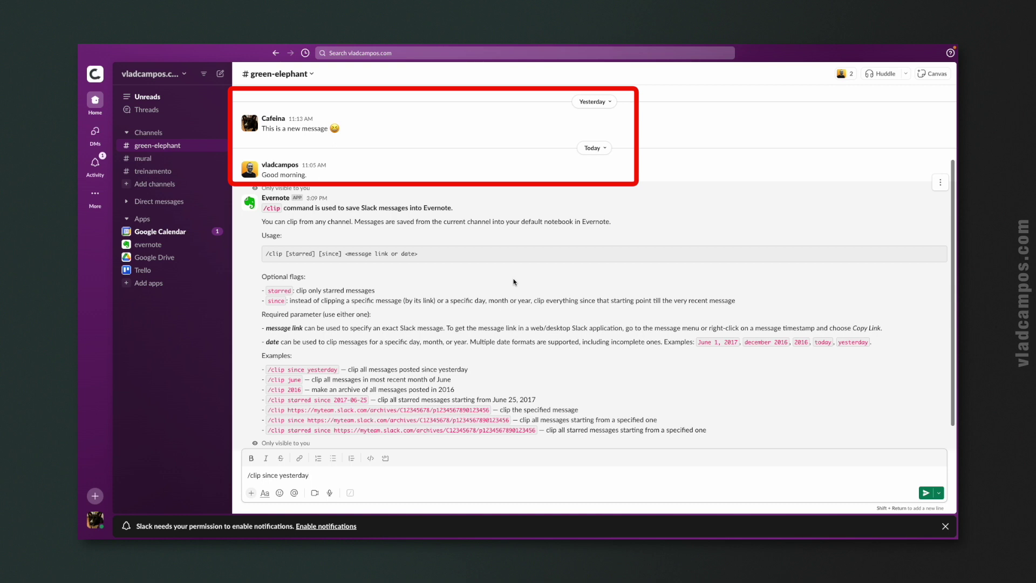
click(926, 493)
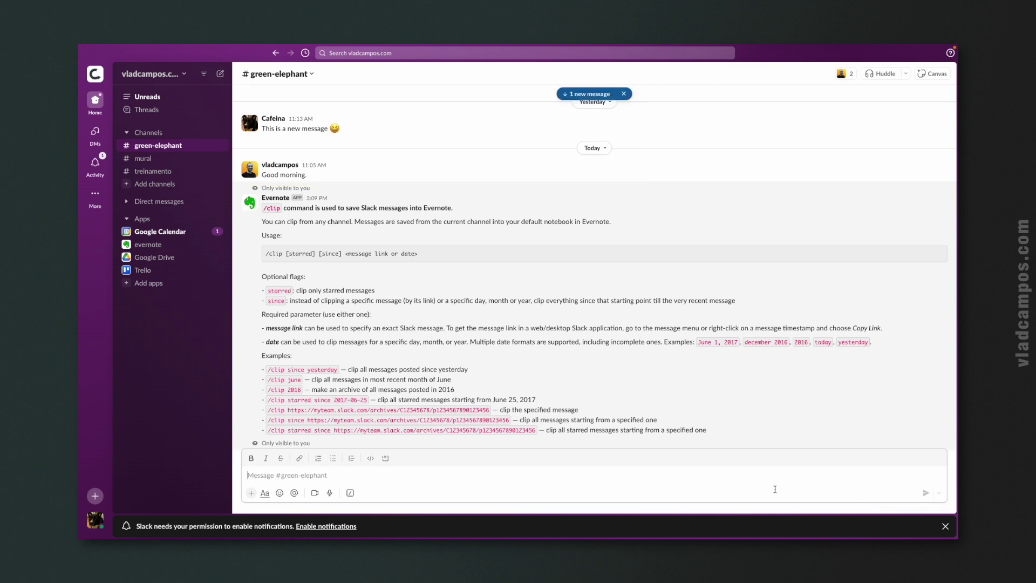
scroll(718, 297, down, 3)
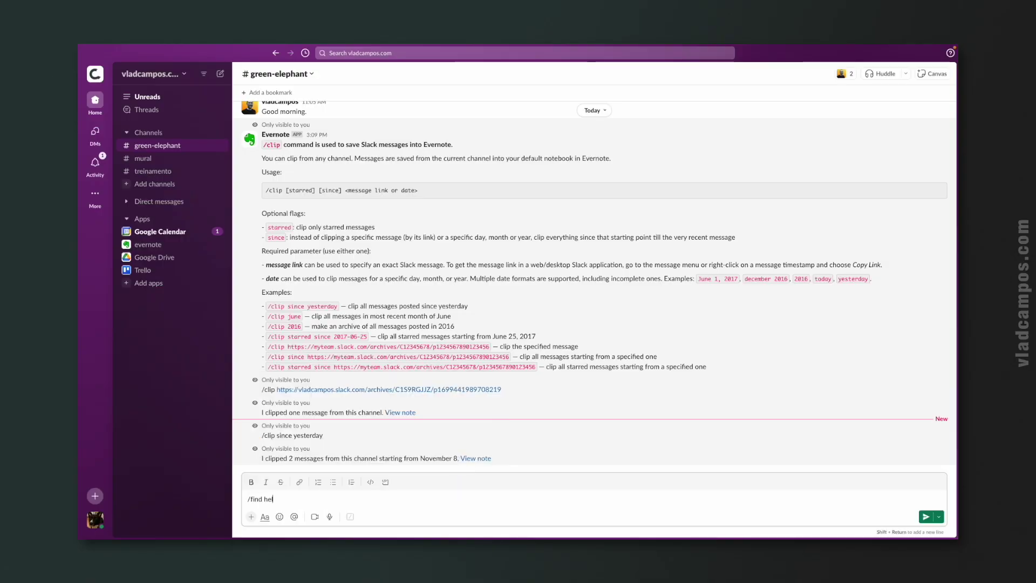
Display the /find command's help and search the Evernote notes for Kanban, looking through the matching notes.
key(Return)
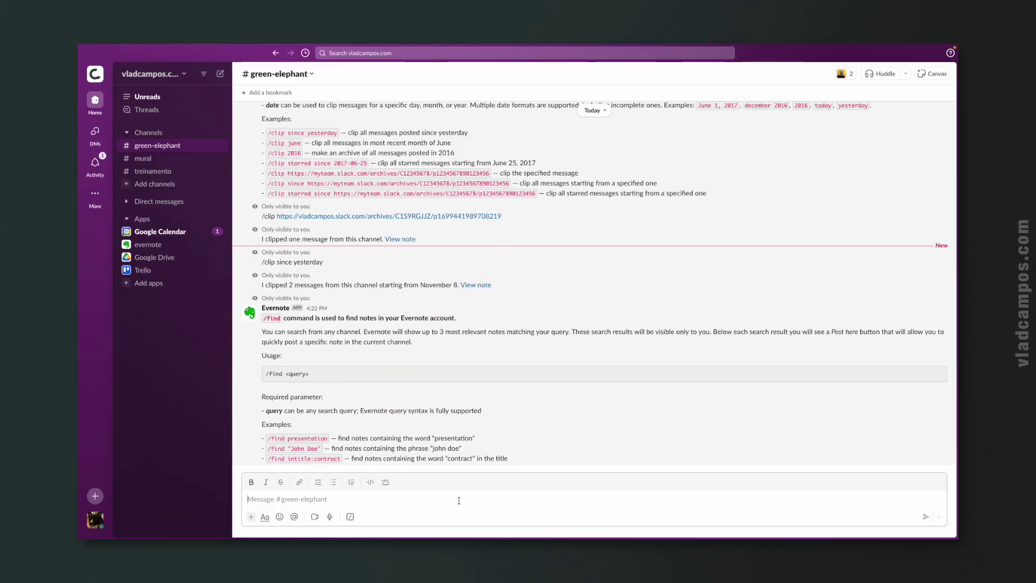
text(/find Kanban)
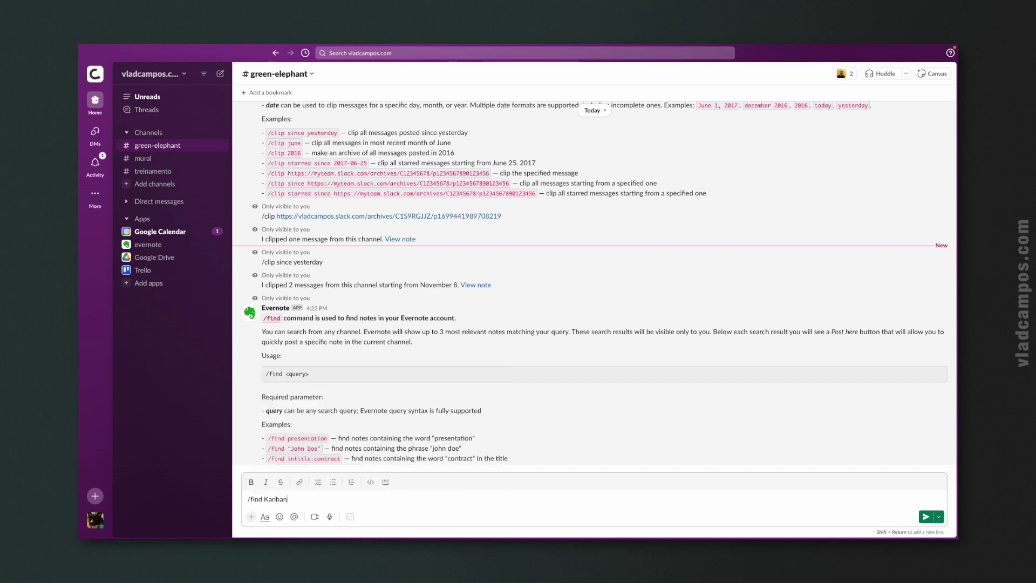
key(Return)
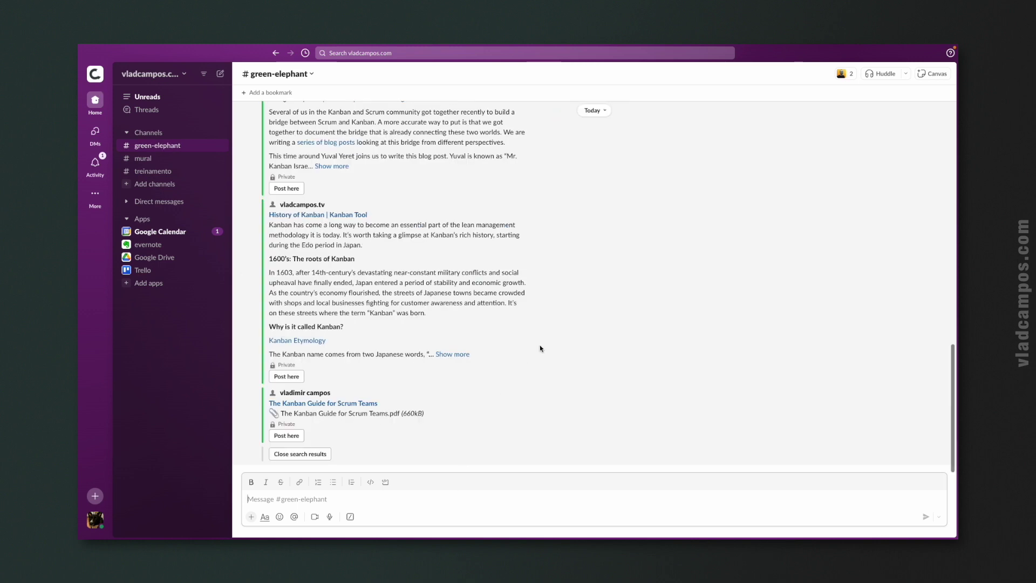
scroll(541, 348, up, 5)
scroll(521, 296, down, 5)
scroll(327, 300, up, 2)
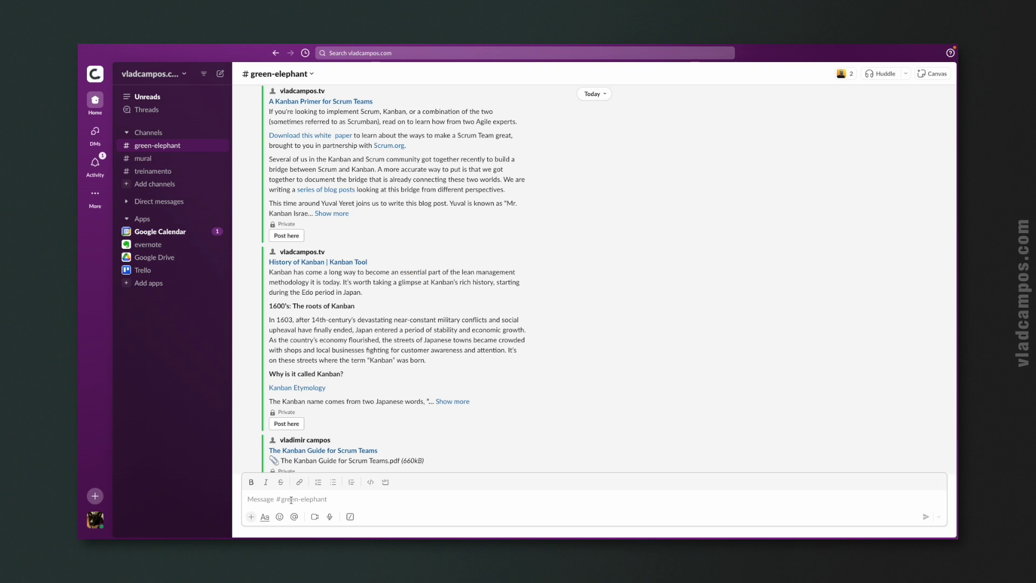
Search the Evernote notes for the exact phrase "History of Kanban" with /find and review the matching notes.
text(/)
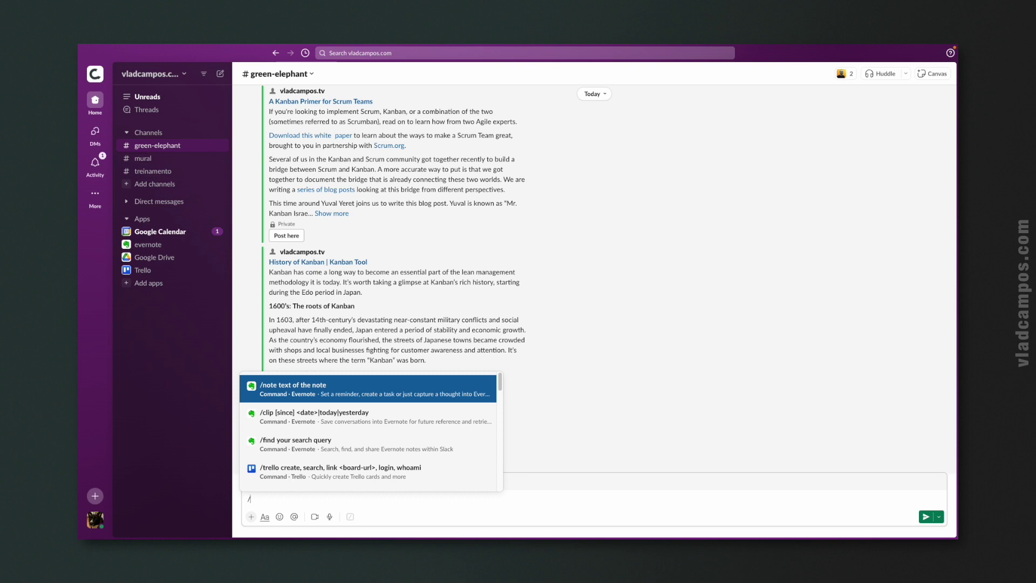
text(find "History of Kanban")
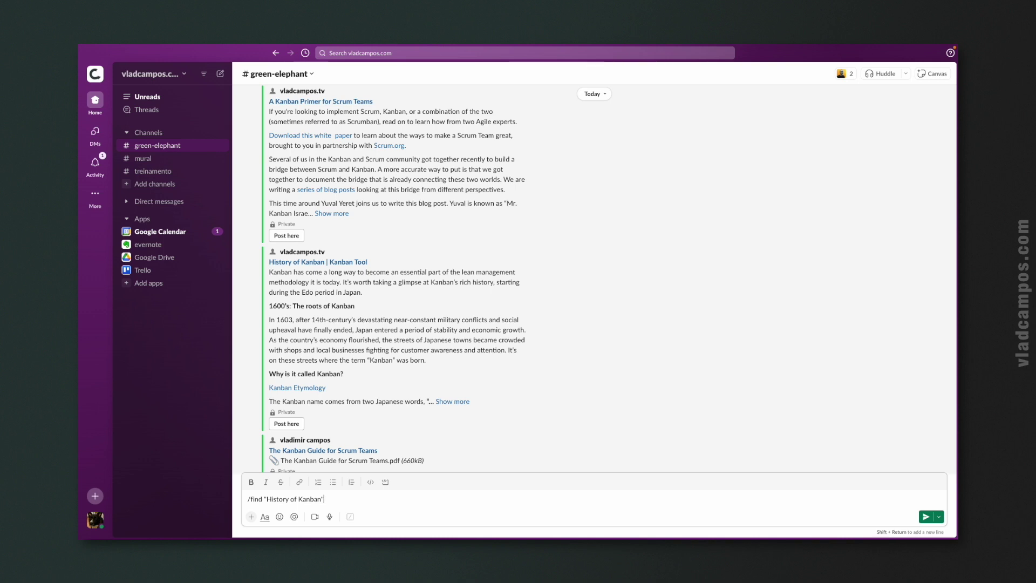
key(Return)
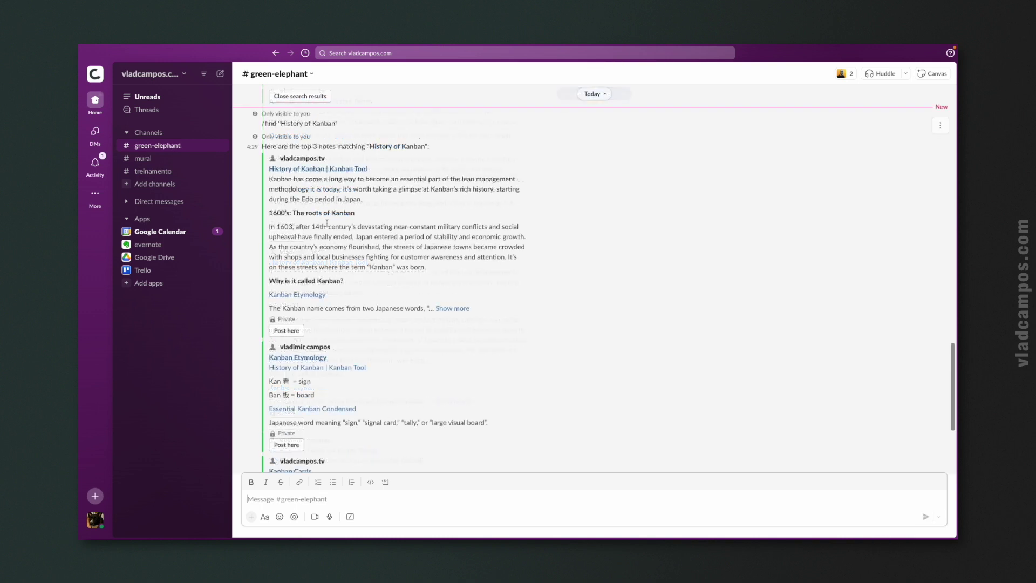
scroll(364, 304, down, 3)
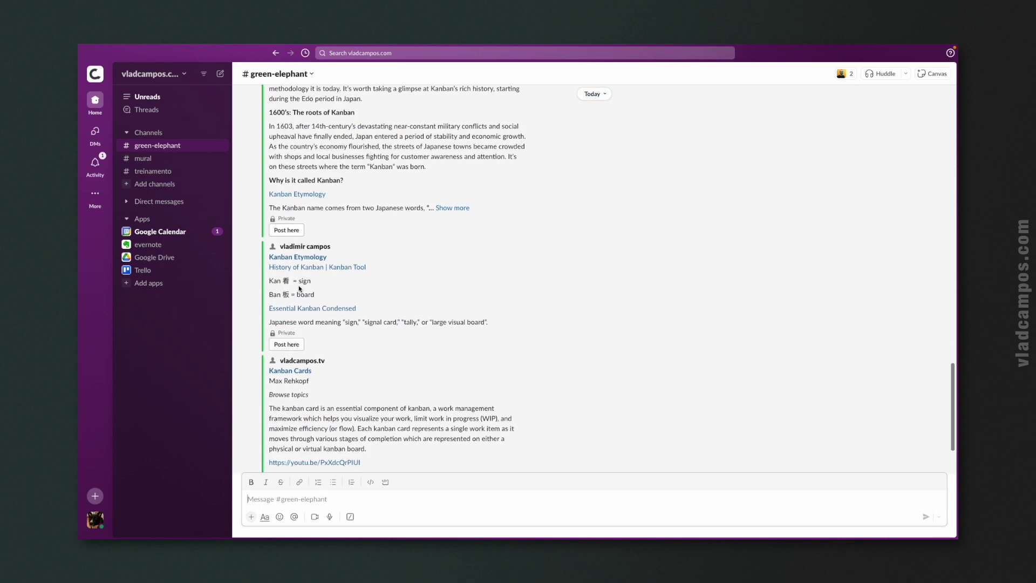
scroll(351, 324, down, 3)
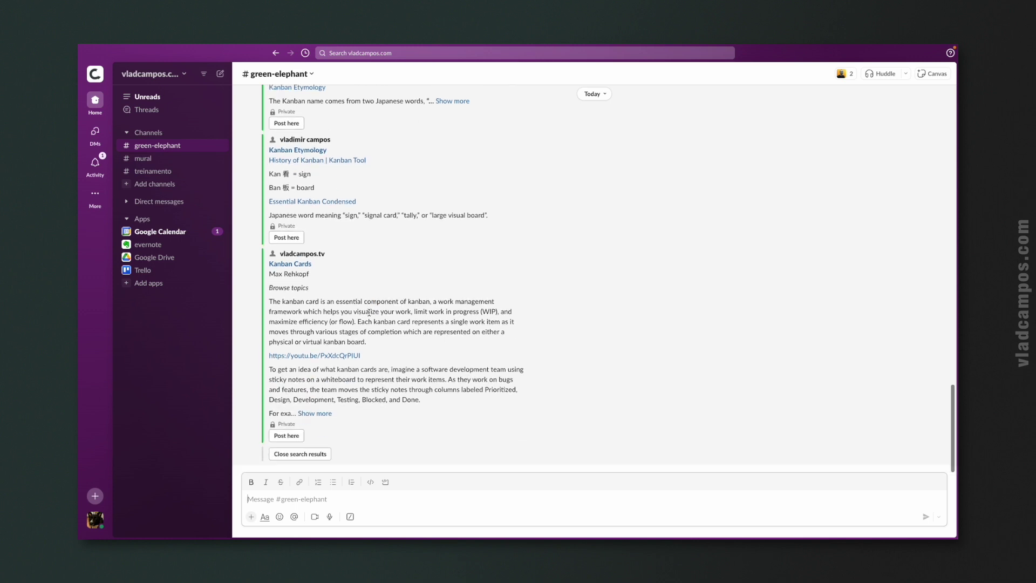
Expand the Kanban Cards search result and look for the word "history" on the page.
click(377, 414)
scroll(396, 335, up, 5)
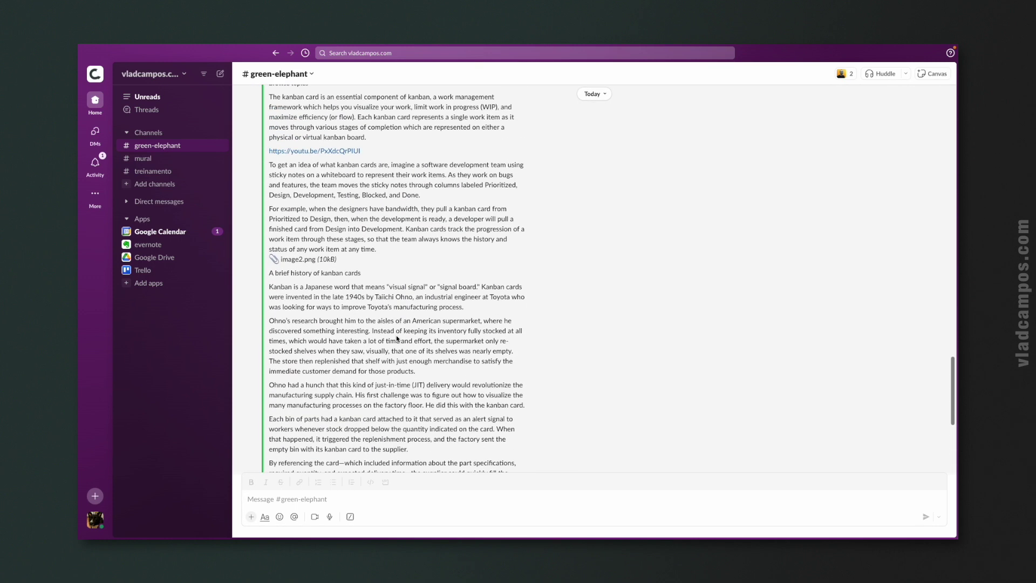
scroll(397, 336, up, 1)
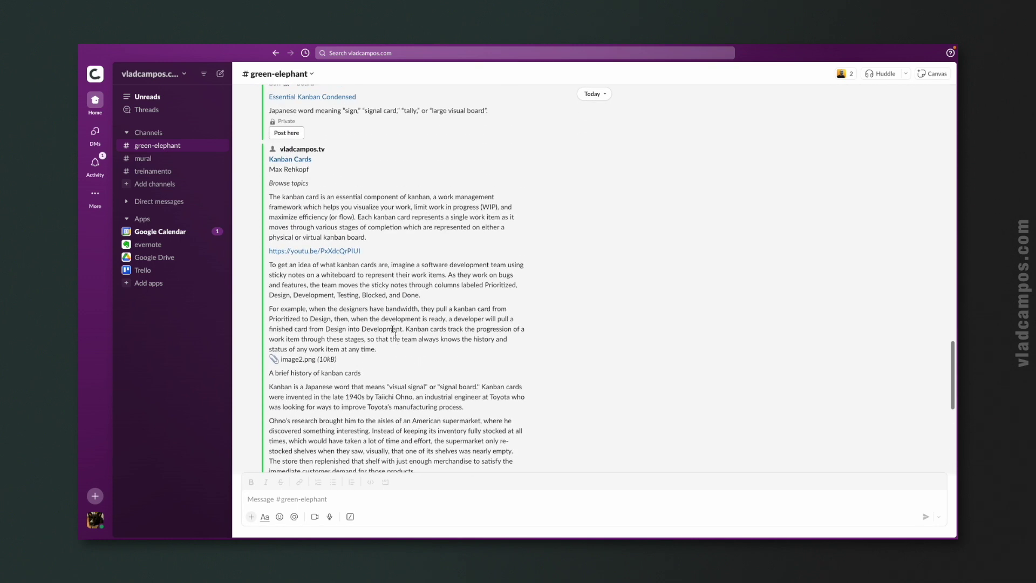
key(ctrl+f)
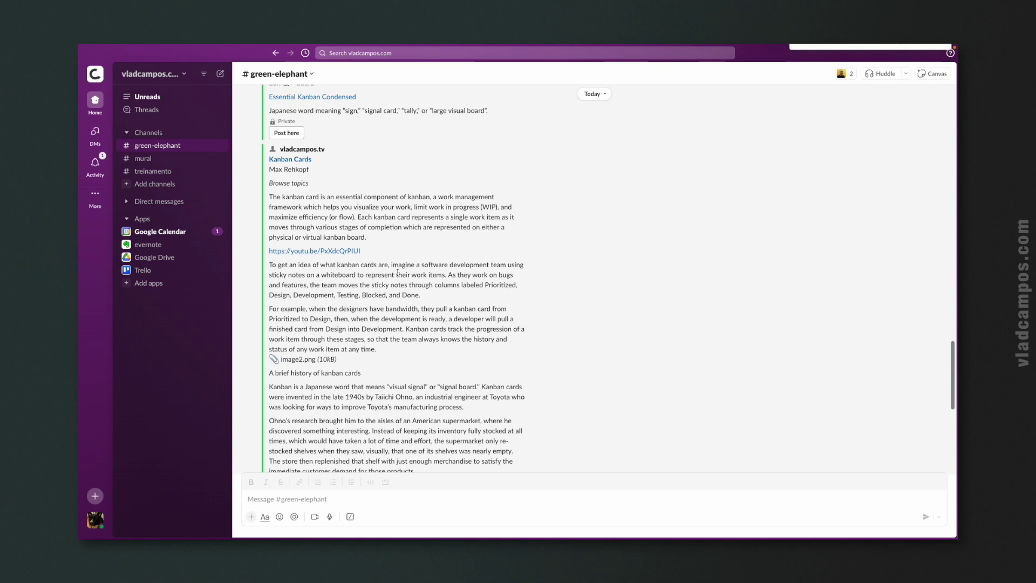
text(history)
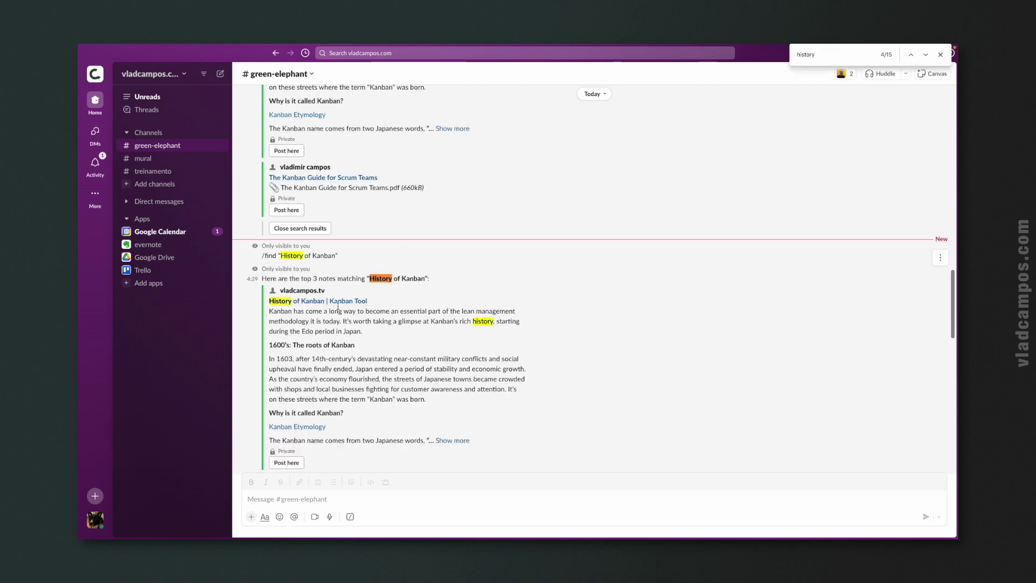
scroll(338, 305, down, 15)
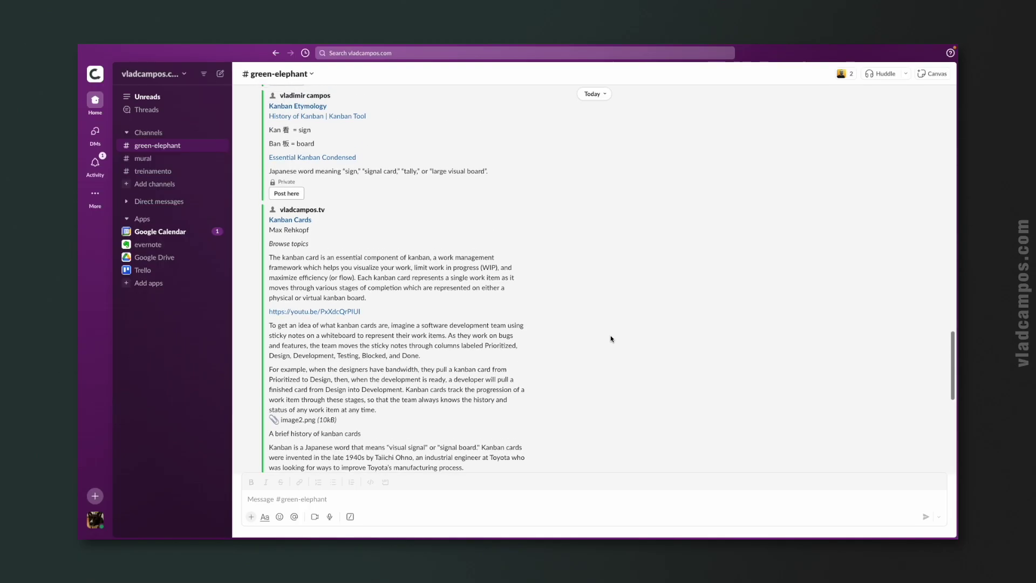
Look through the Kanban and "History of Kanban" search results and read the /find command's usage examples.
scroll(612, 338, up, 5)
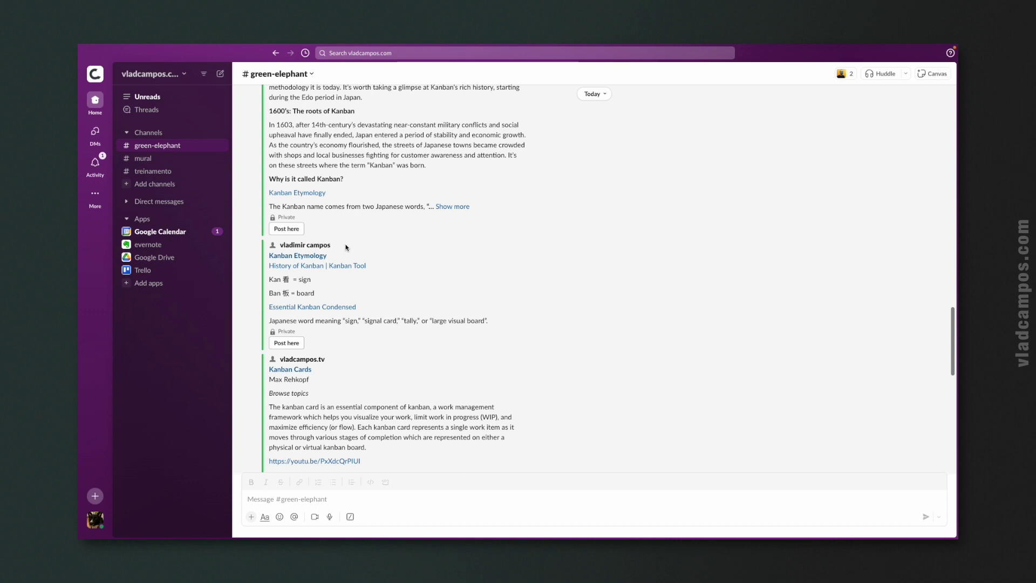
scroll(347, 247, up, 8)
scroll(347, 247, up, 3)
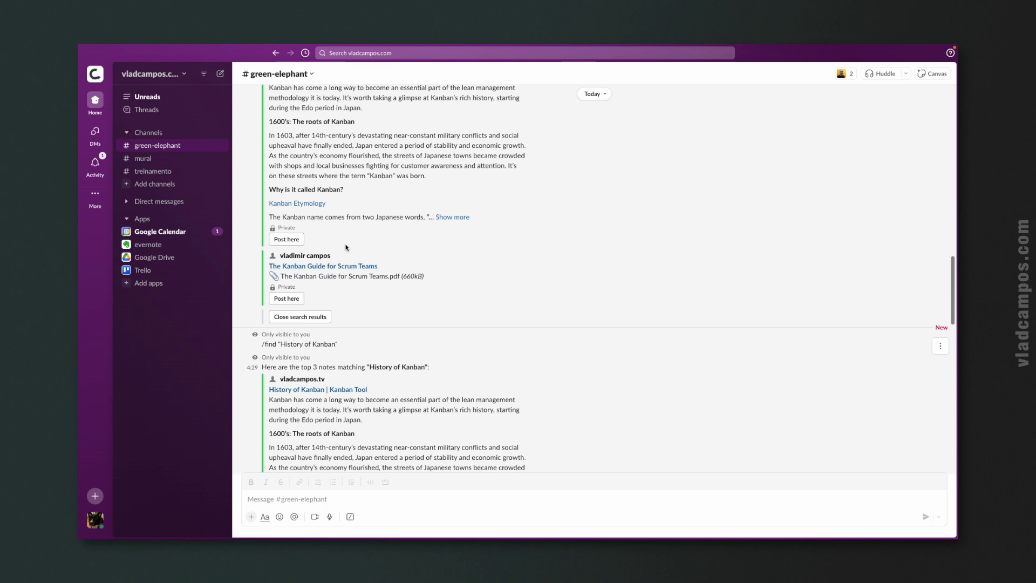
scroll(393, 294, up, 4)
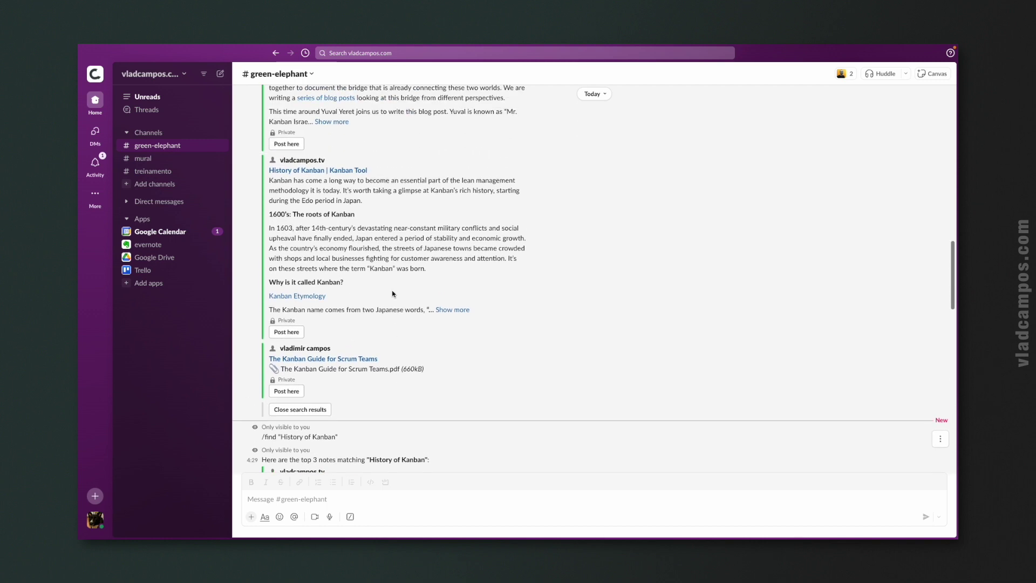
scroll(394, 294, down, 14)
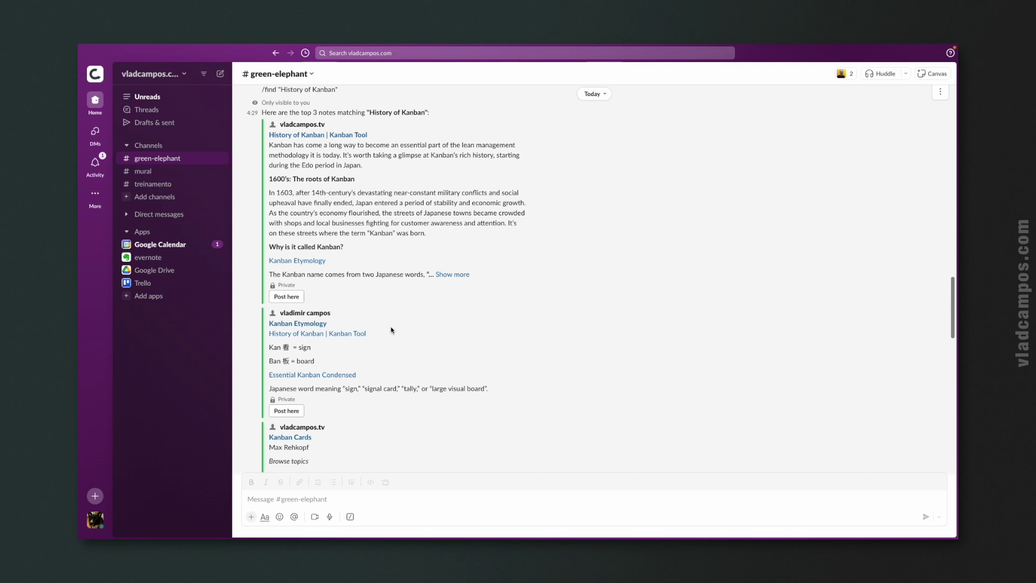
scroll(391, 330, down, 15)
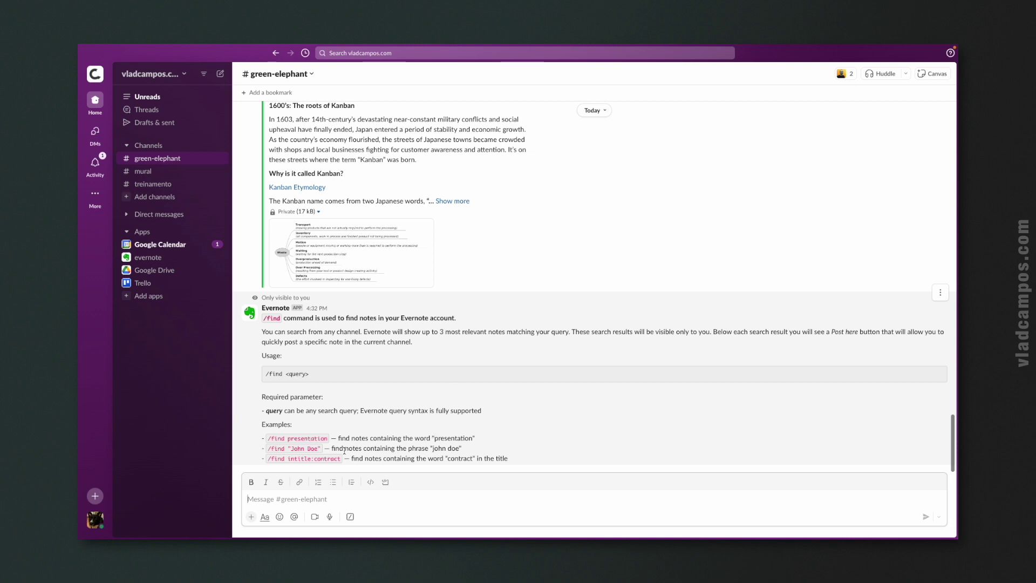
scroll(374, 387, up, 10)
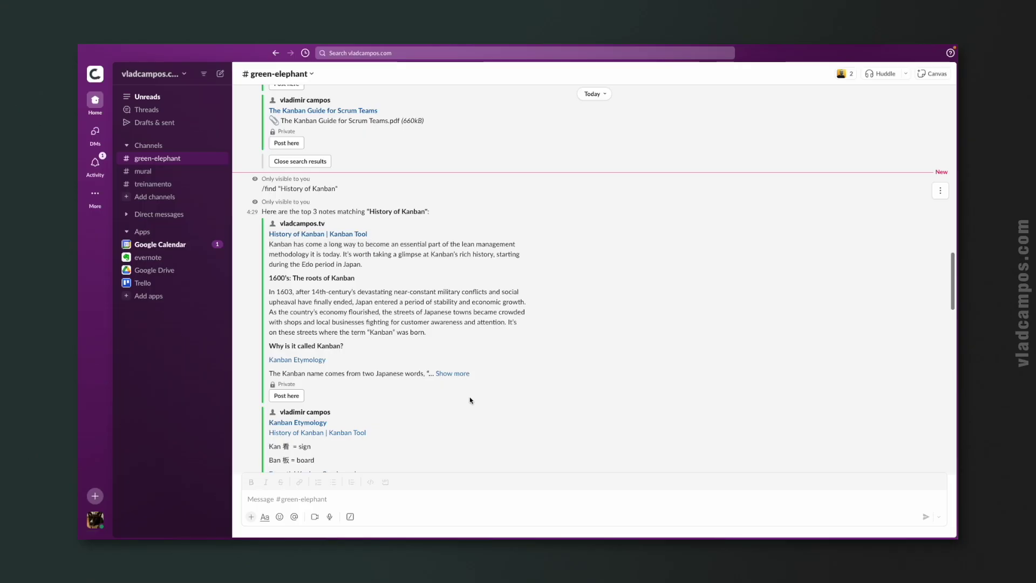
scroll(470, 396, down, 10)
scroll(469, 397, up, 8)
scroll(470, 397, up, 5)
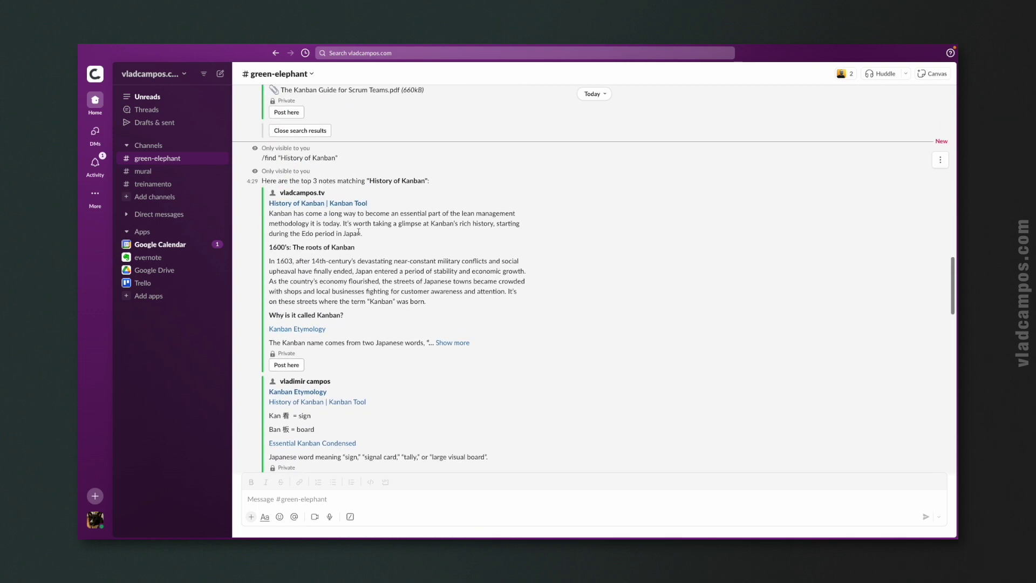
scroll(365, 211, down, 15)
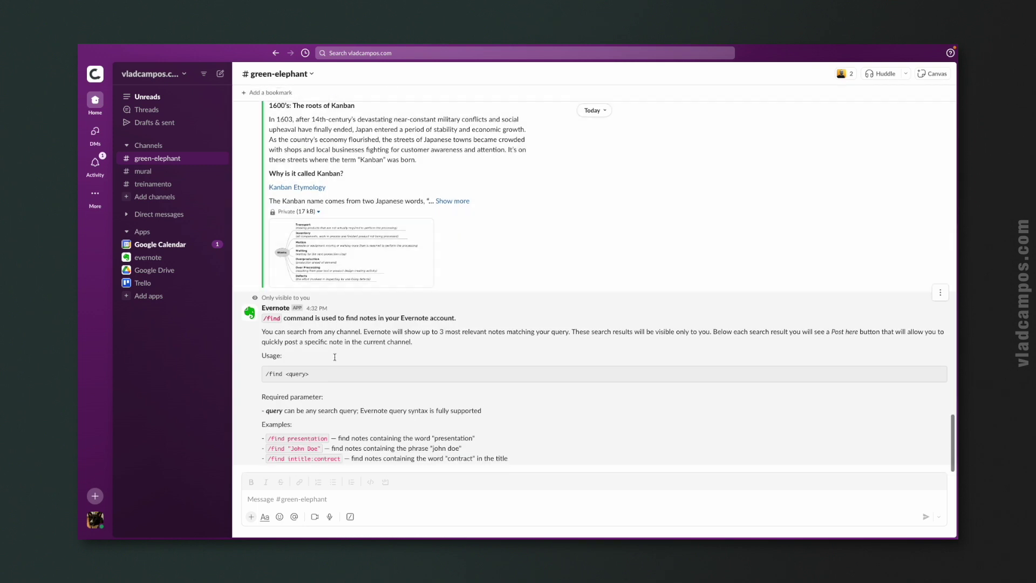
Search the Evernote notes for the word "tool" in the title with the command "/find intitle:tool".
click(276, 497)
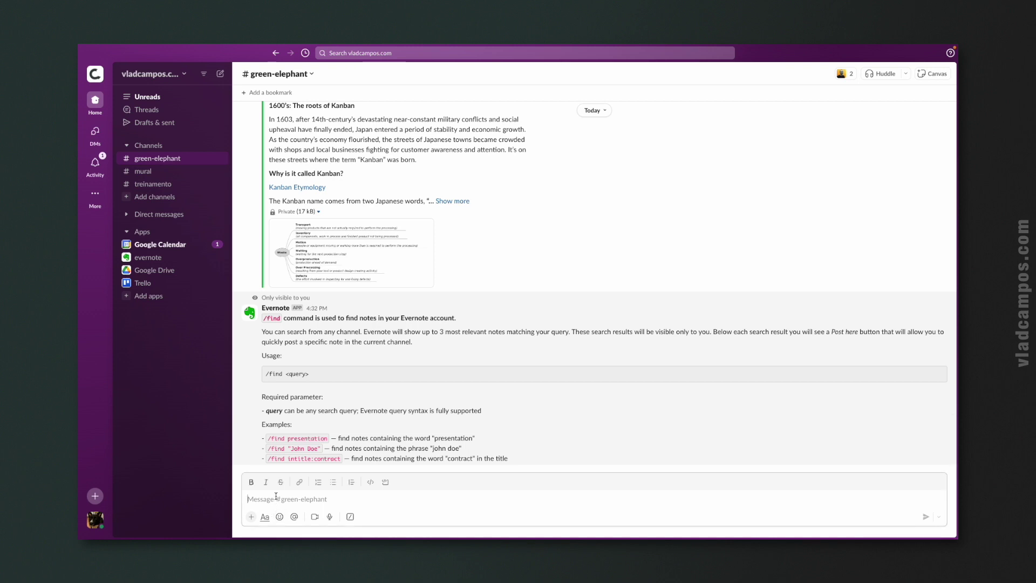
text(/find i)
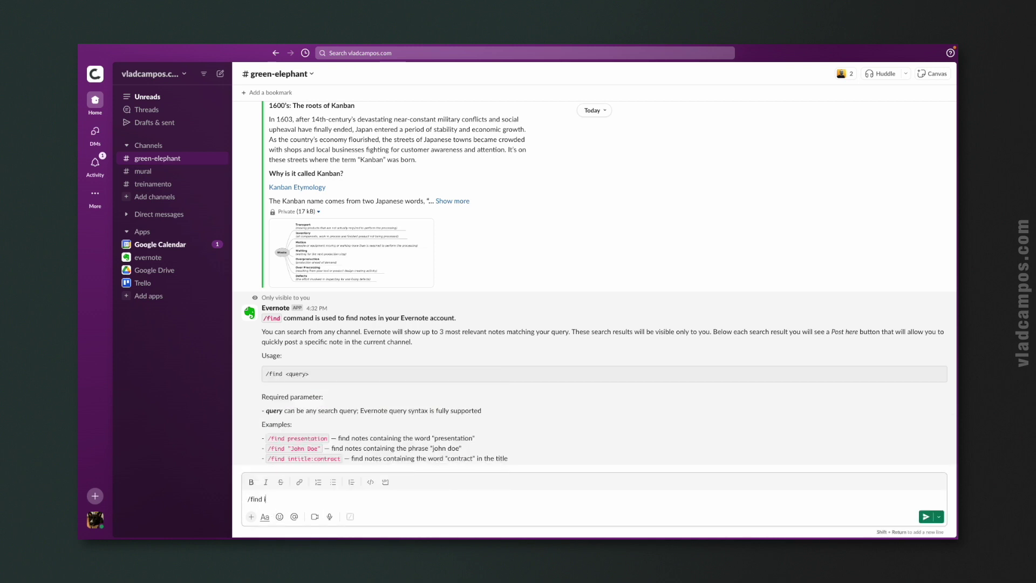
text(ntitle:tool)
key(Return)
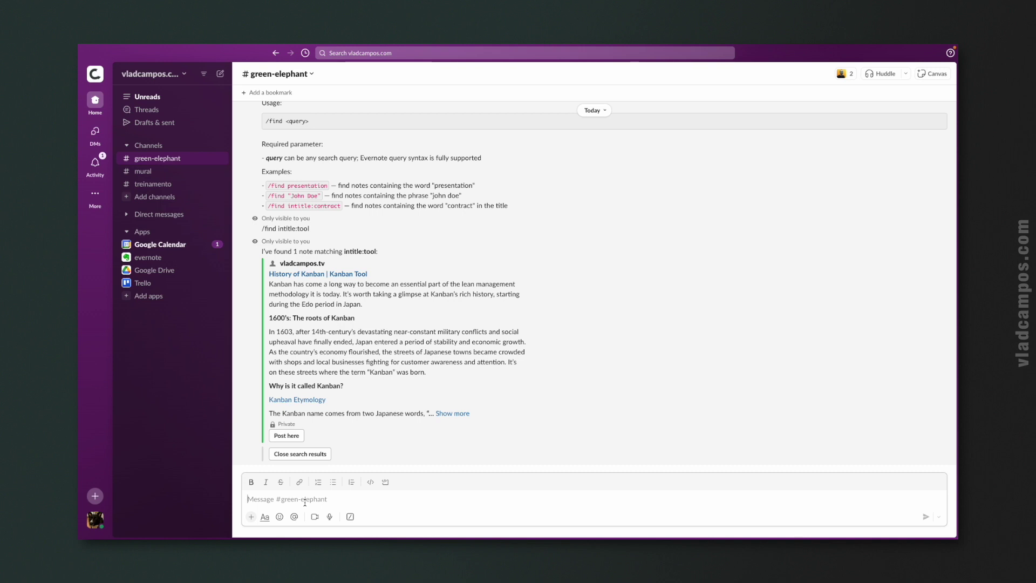
Search the Evernote notes for unchecked and checked to-dos with the commands "/find todo:false" and "/find todo:true".
text(/find)
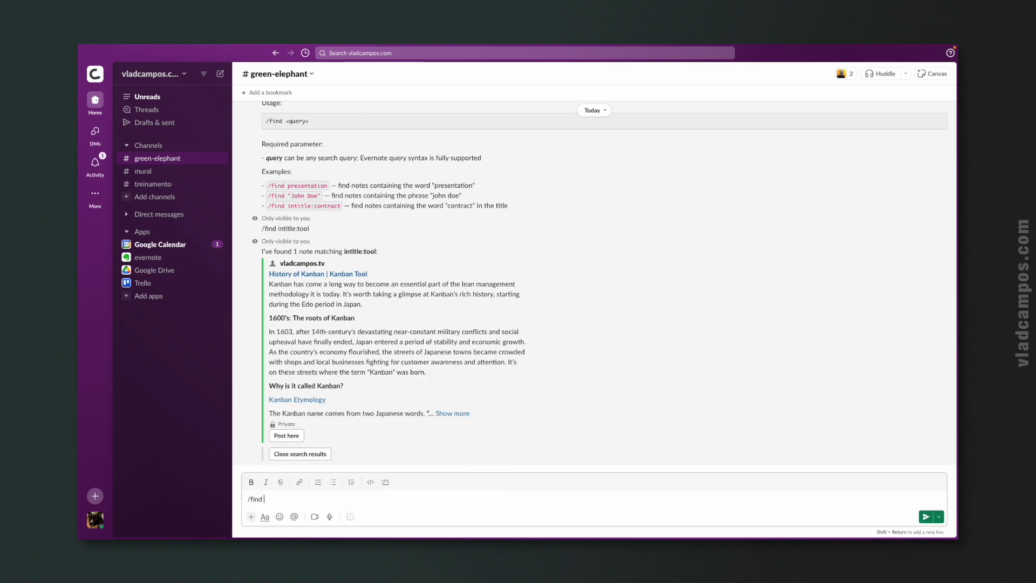
text( todo:false)
key(Return)
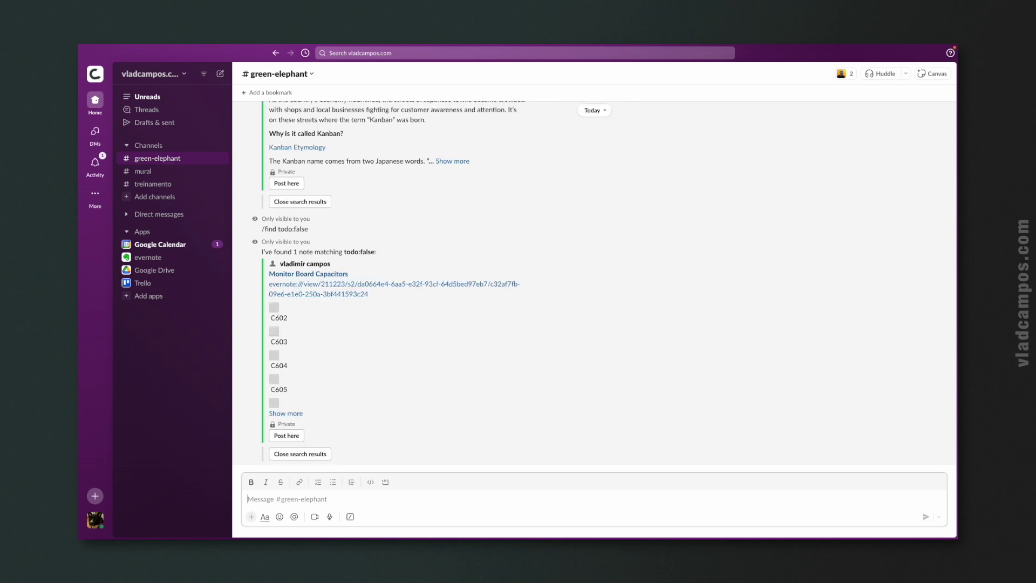
text(/finde)
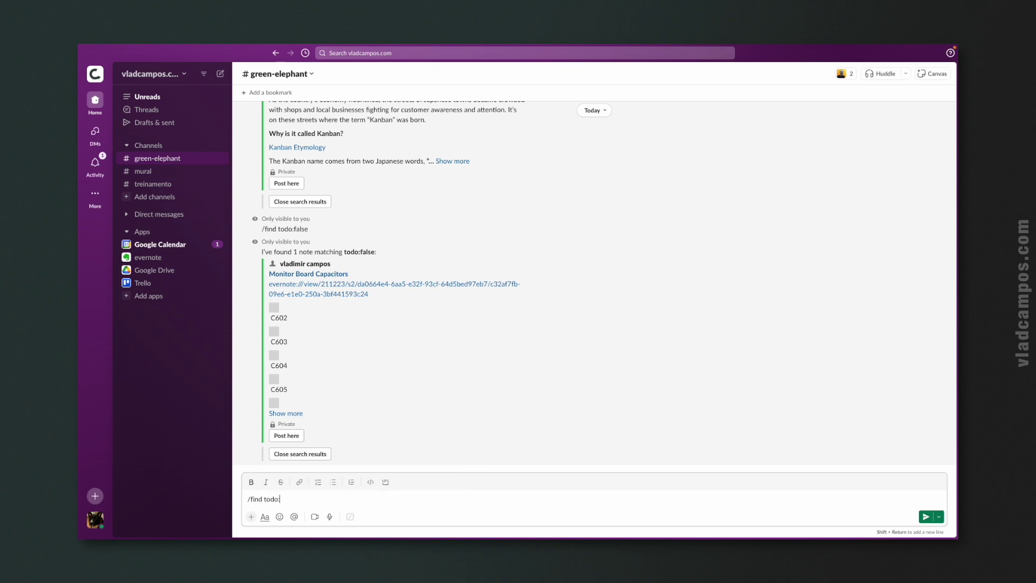
key(Return)
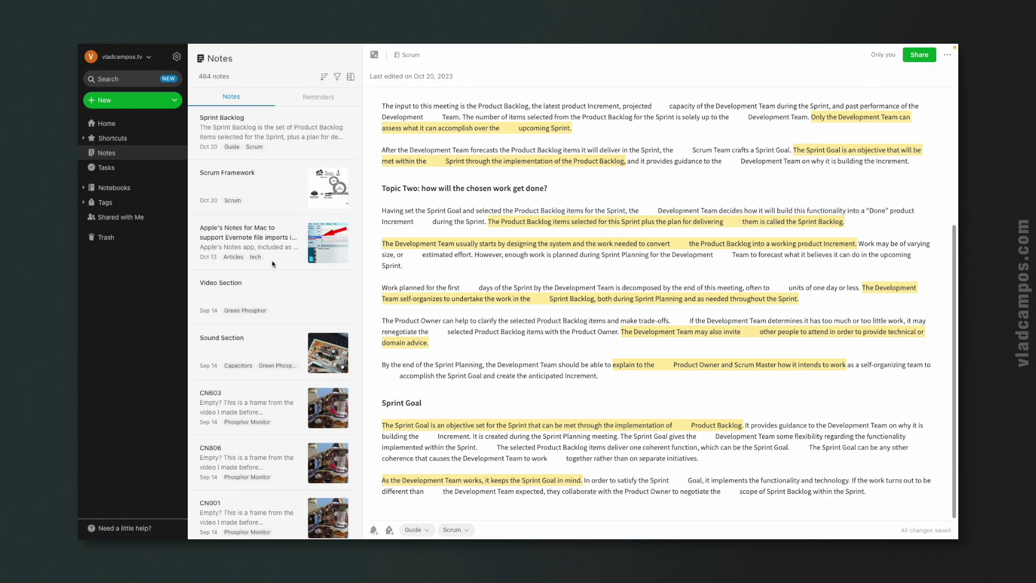
In Evernote, browse the notes and expand the list of tags to look up the Agile tag.
scroll(273, 264, down, 8)
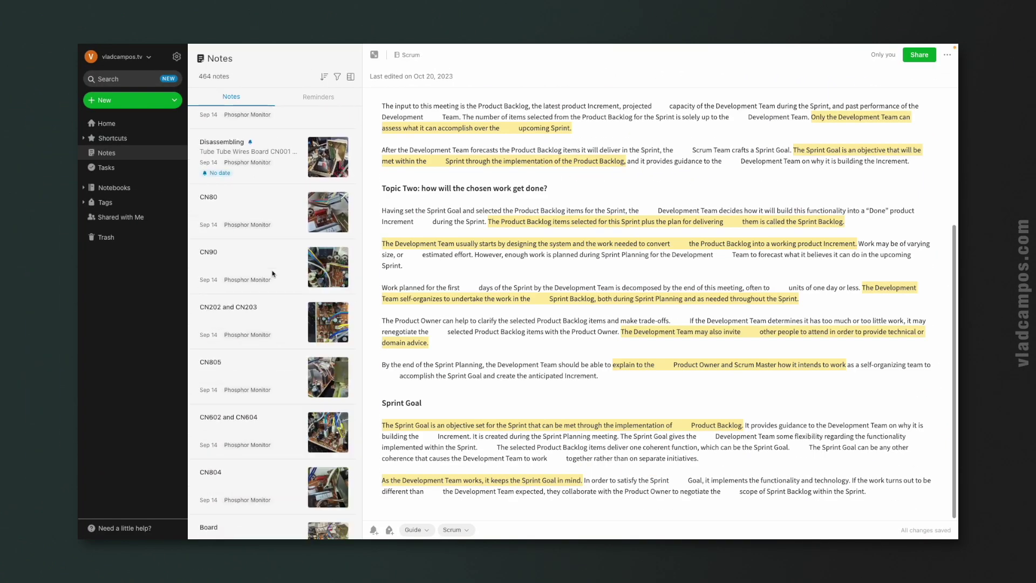
click(85, 202)
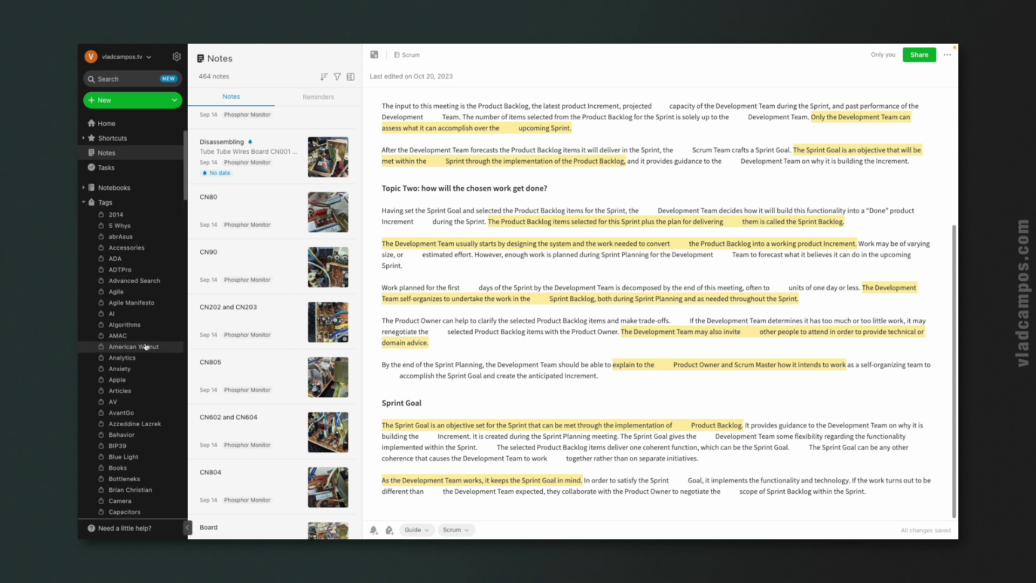
click(130, 294)
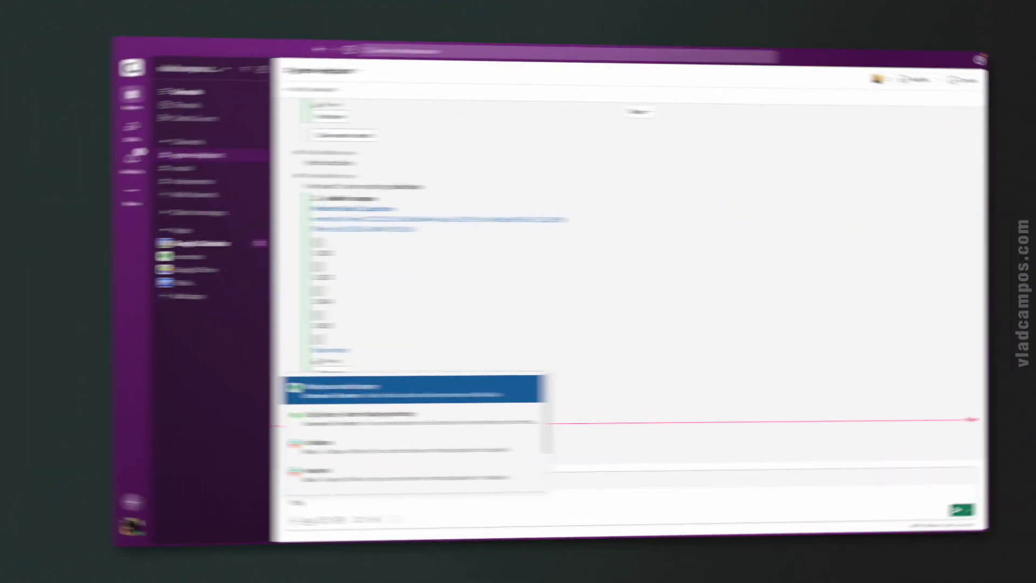
Back in Slack, search the Evernote notes with "/find tag:Agile" and look through the matching notes.
text(tag)
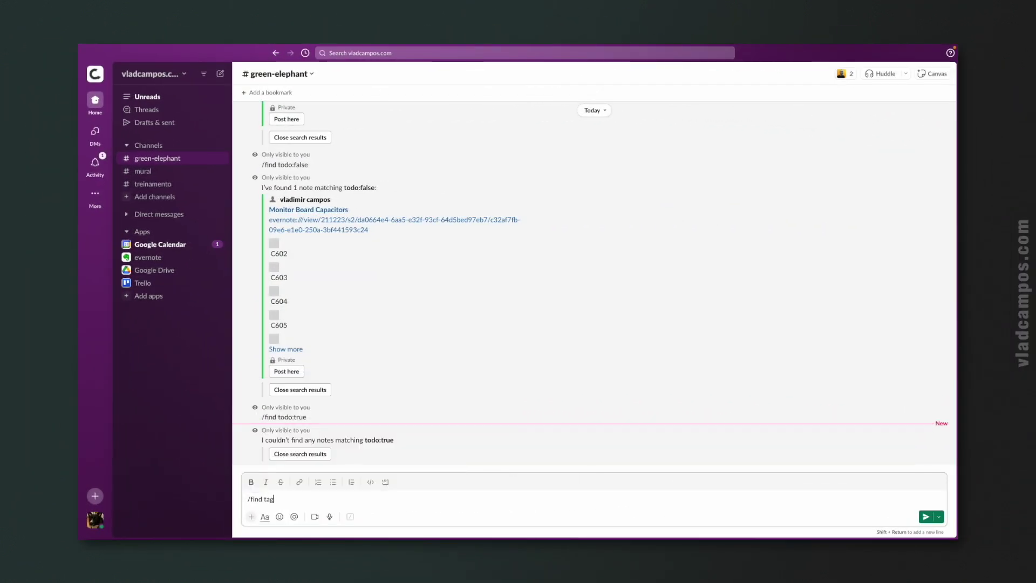
text(:Agile)
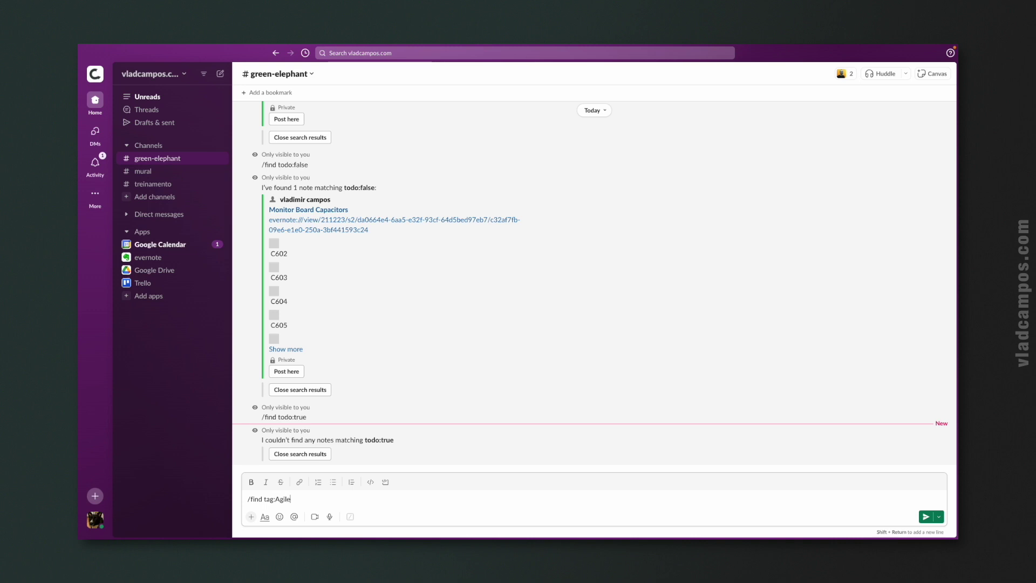
key(Return)
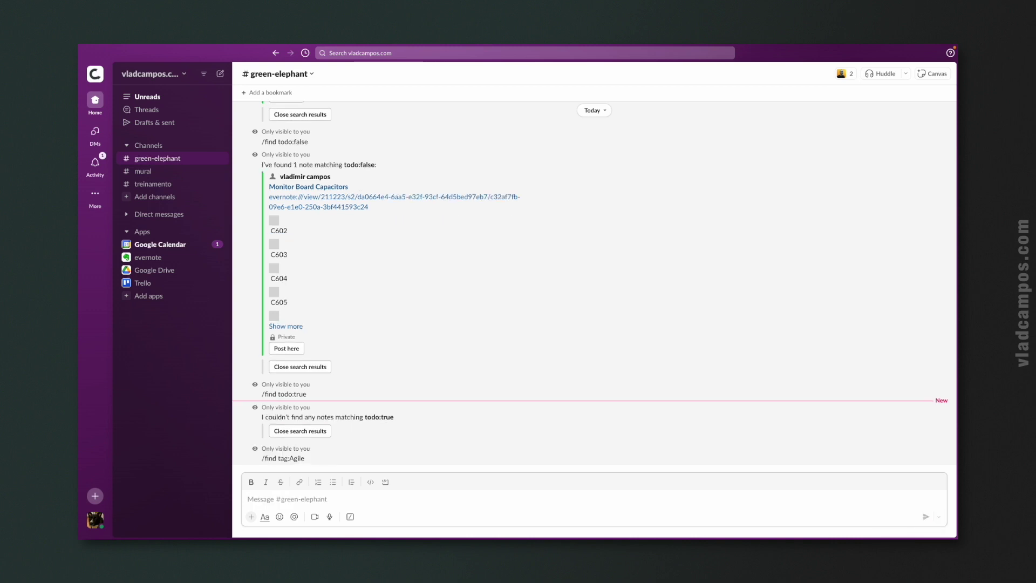
scroll(418, 322, up, 10)
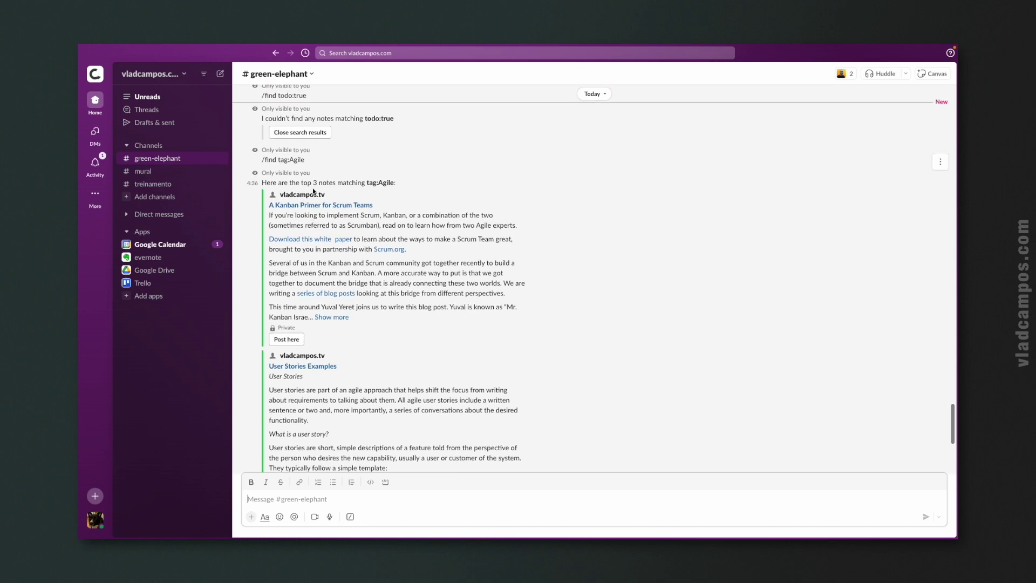
scroll(395, 266, down, 1)
scroll(395, 266, down, 6)
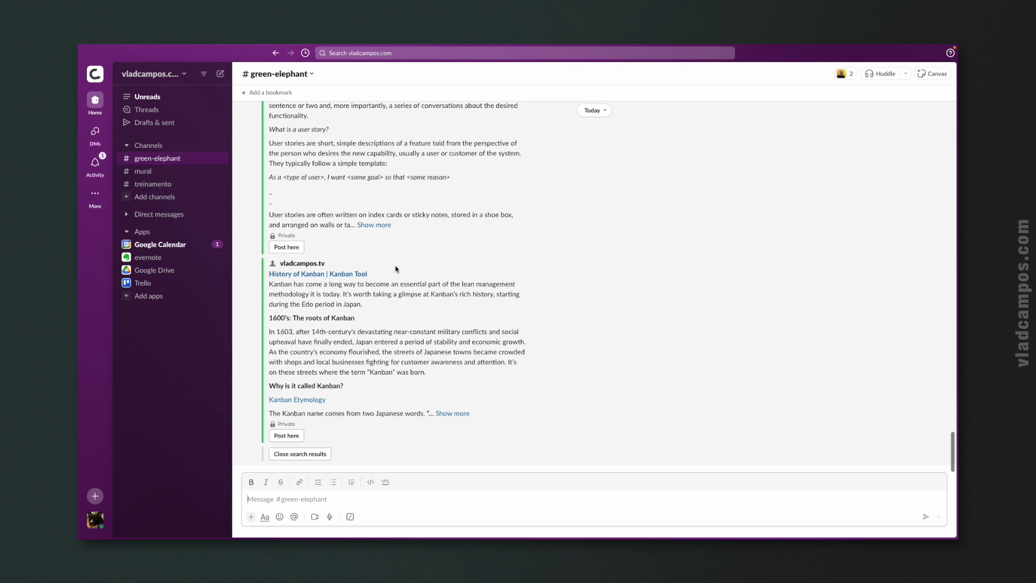
scroll(395, 268, up, 2)
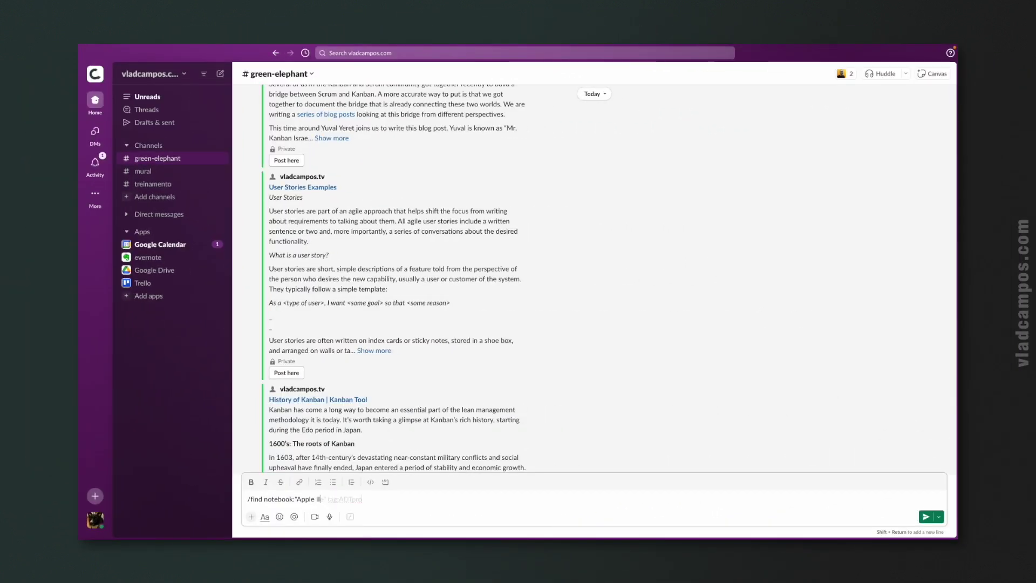
Search one notebook by tag with the command /find notebook:"Apple IIe" tag:ADTpro and review the matching notes.
text(e" tag:ADTpro)
key(Return)
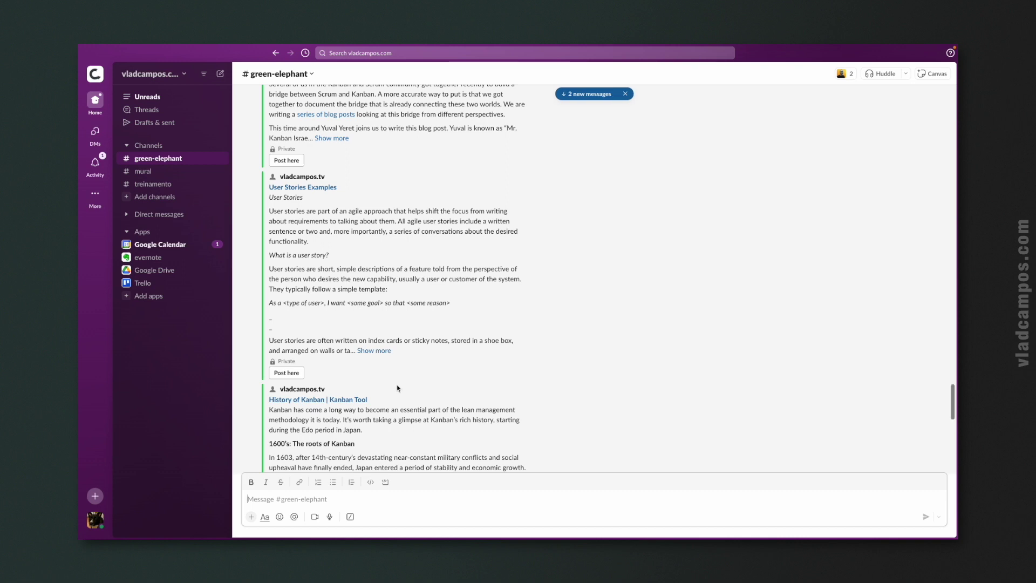
scroll(590, 354, down, 15)
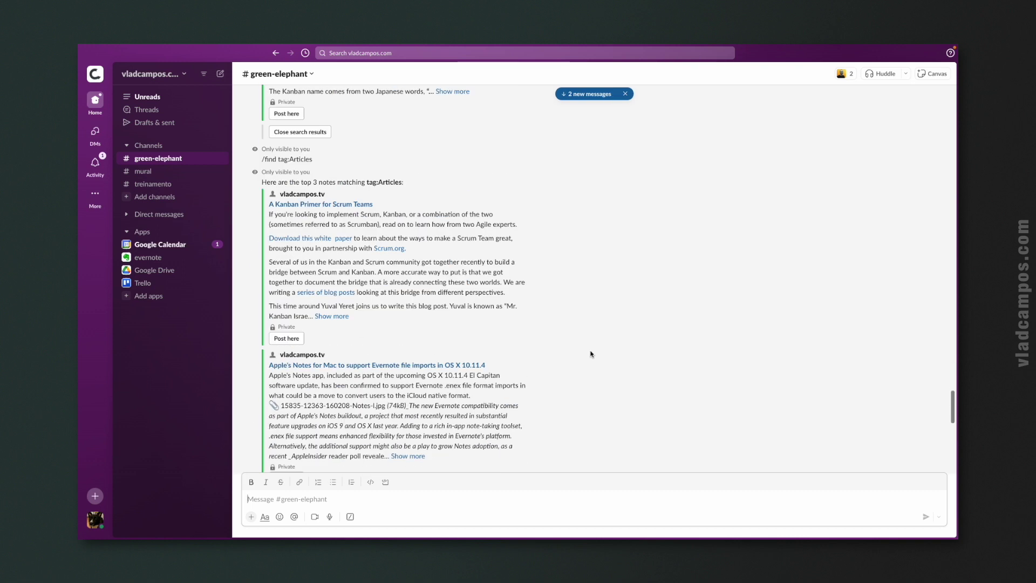
scroll(590, 354, down, 3)
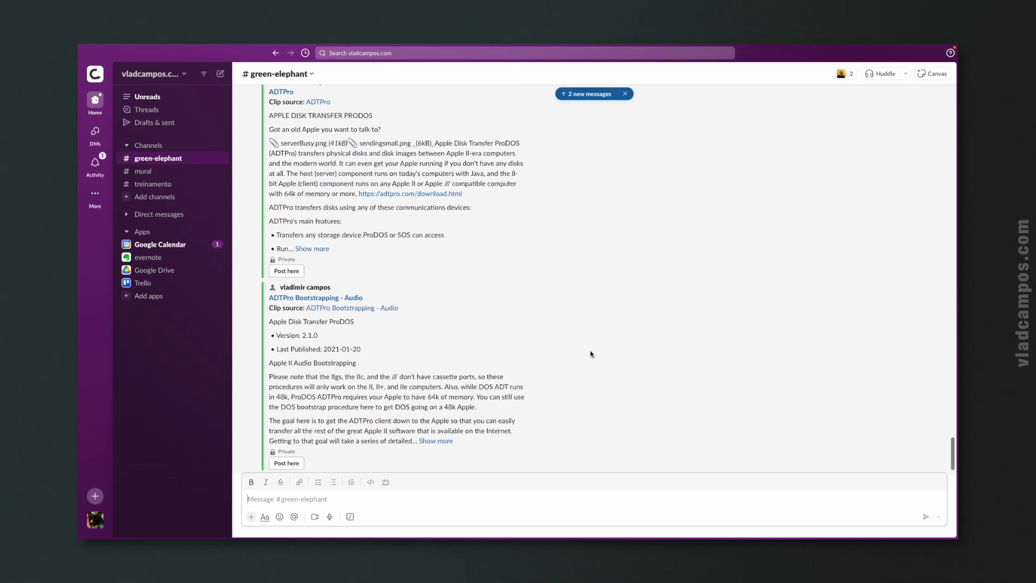